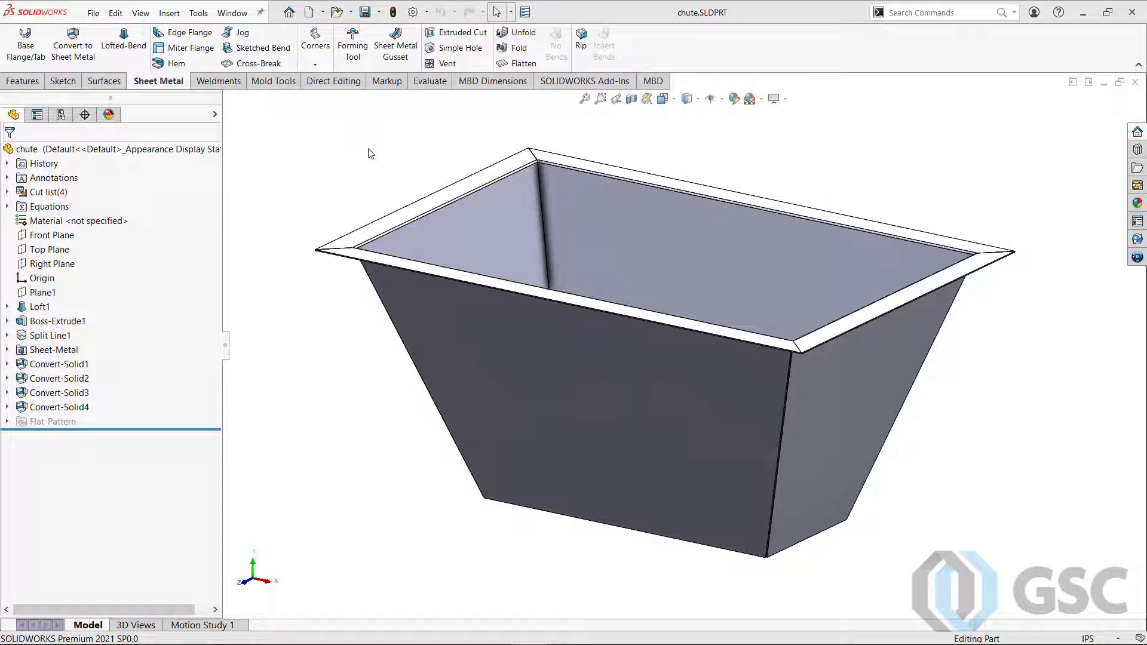
Open chute.SLDPRT's custom properties and browse row 2's preset property name drop-down without choosing
click(525, 12)
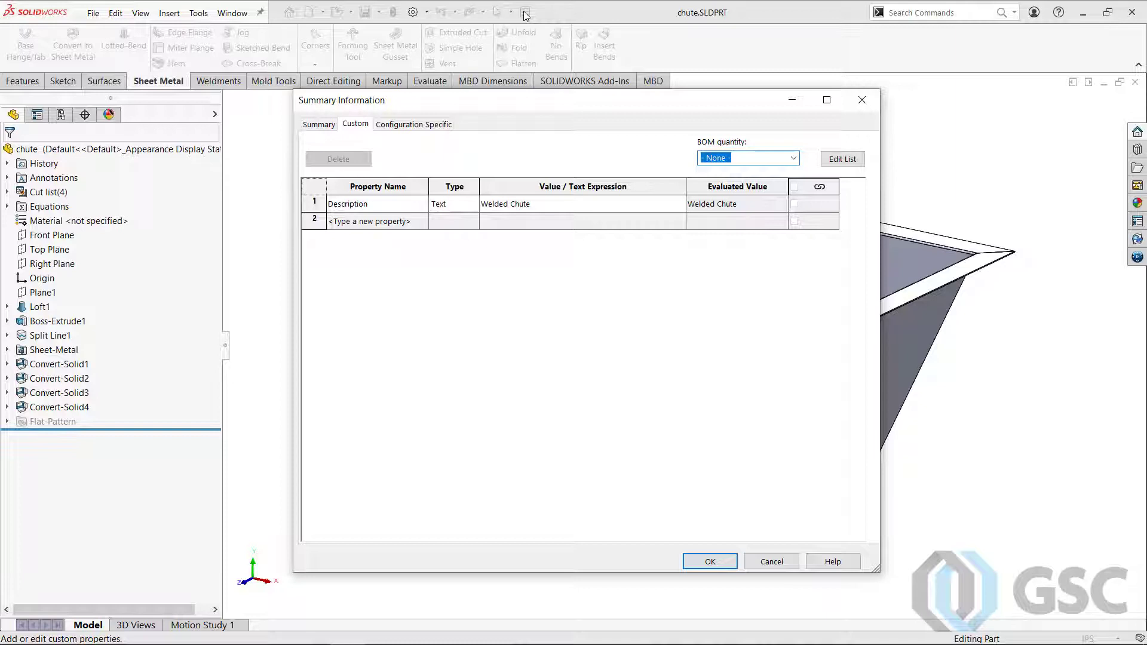
click(370, 219)
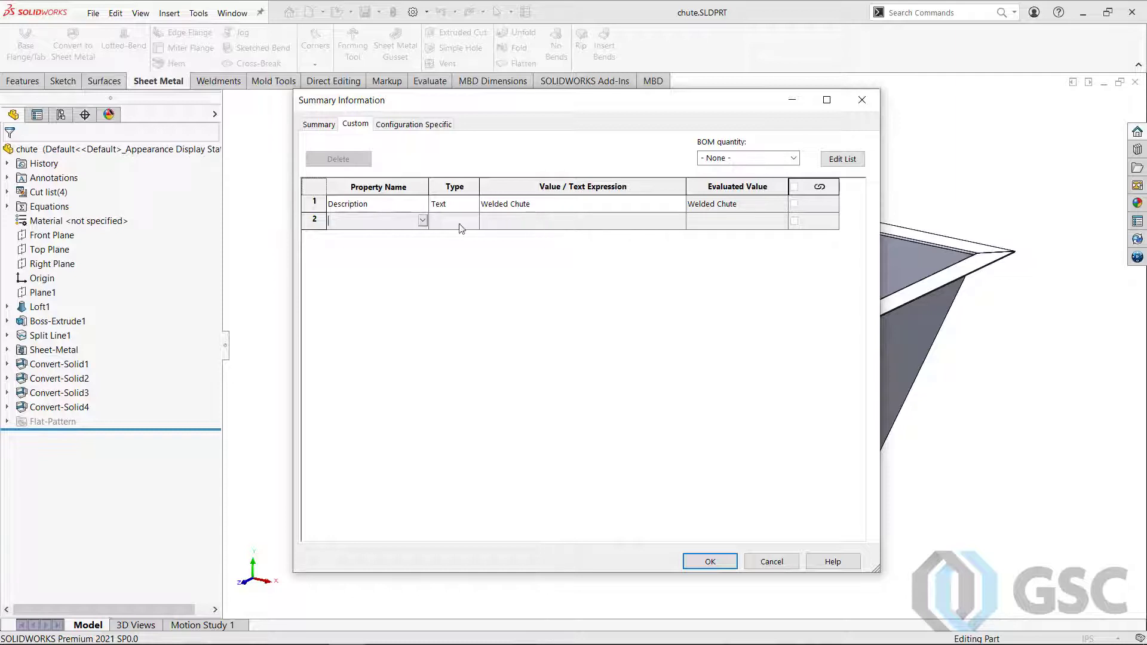
click(423, 221)
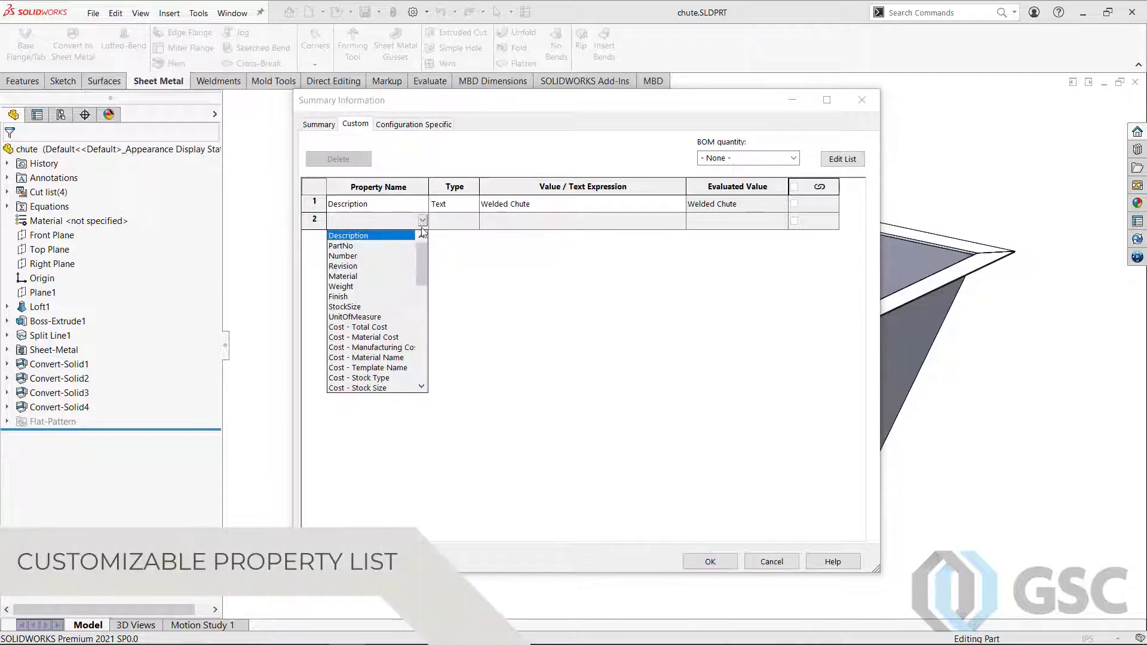
mouse_move(420, 251)
mouse_down()
mouse_move(430, 367)
mouse_move(427, 249)
mouse_up()
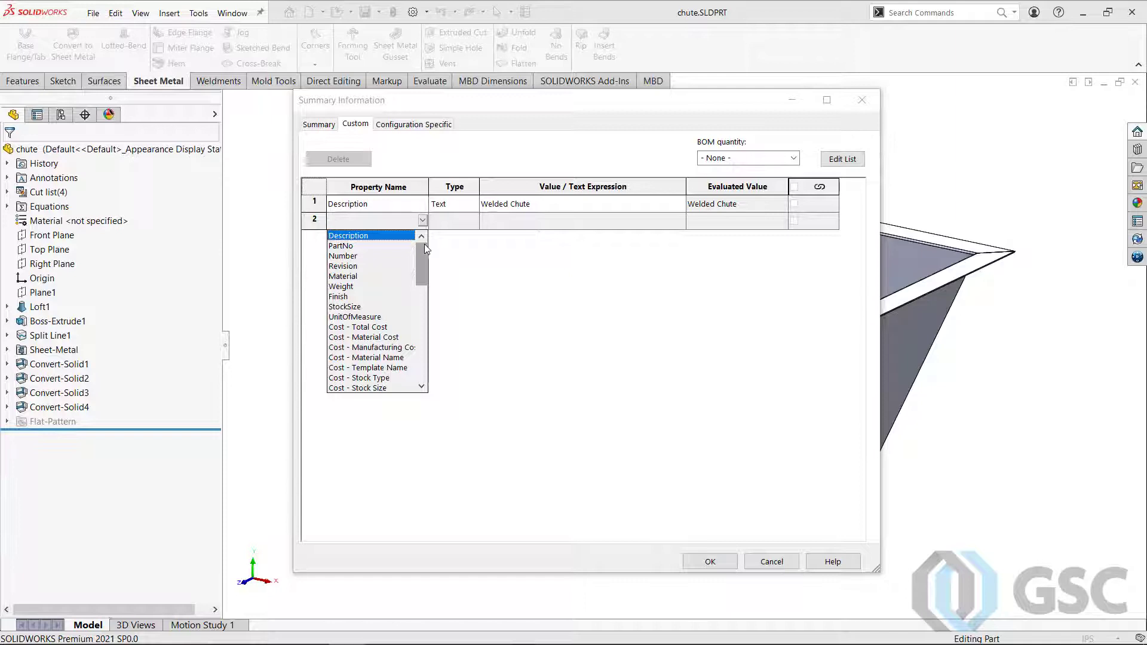
click(440, 250)
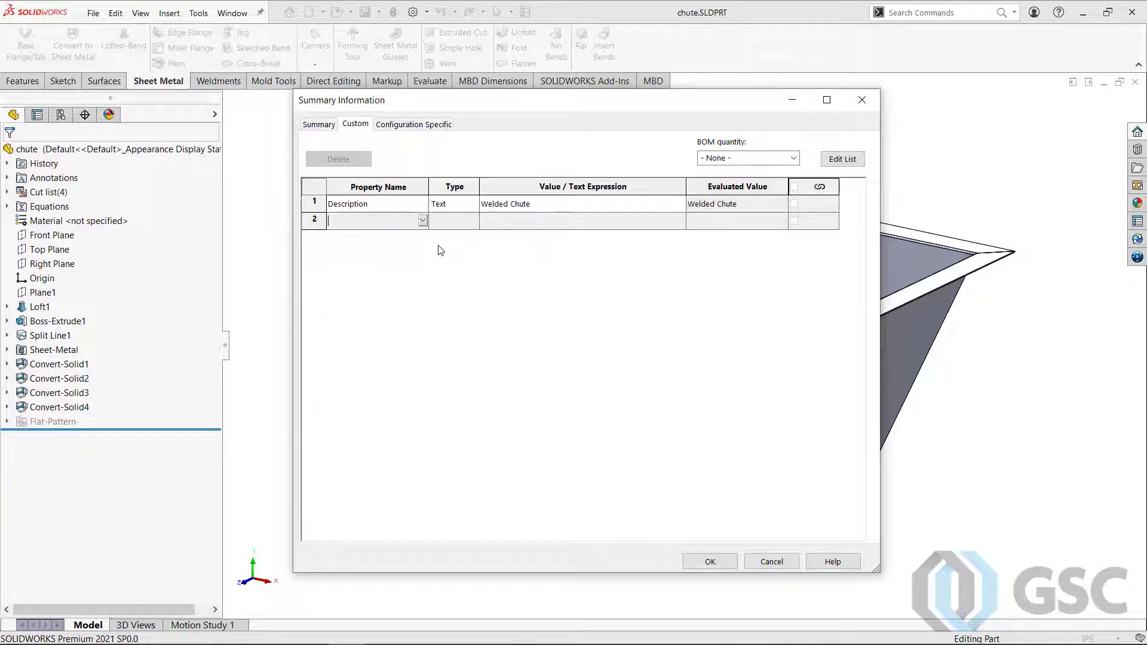
In Edit Custom Property List, add 'Stock Number' as a new property name
click(846, 160)
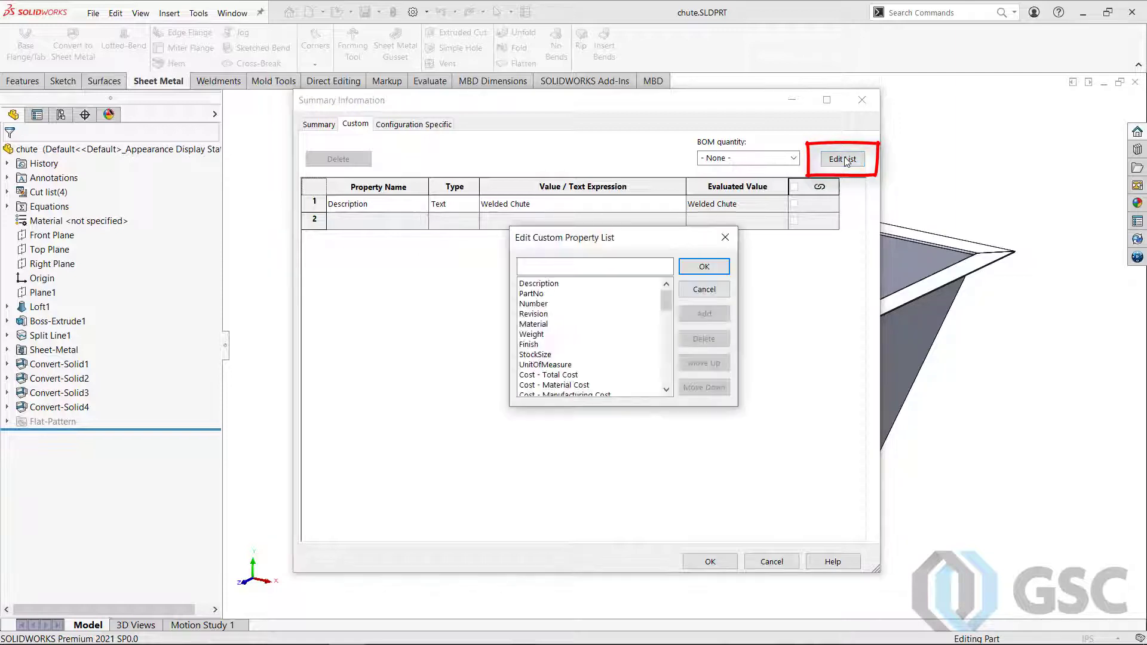
click(596, 266)
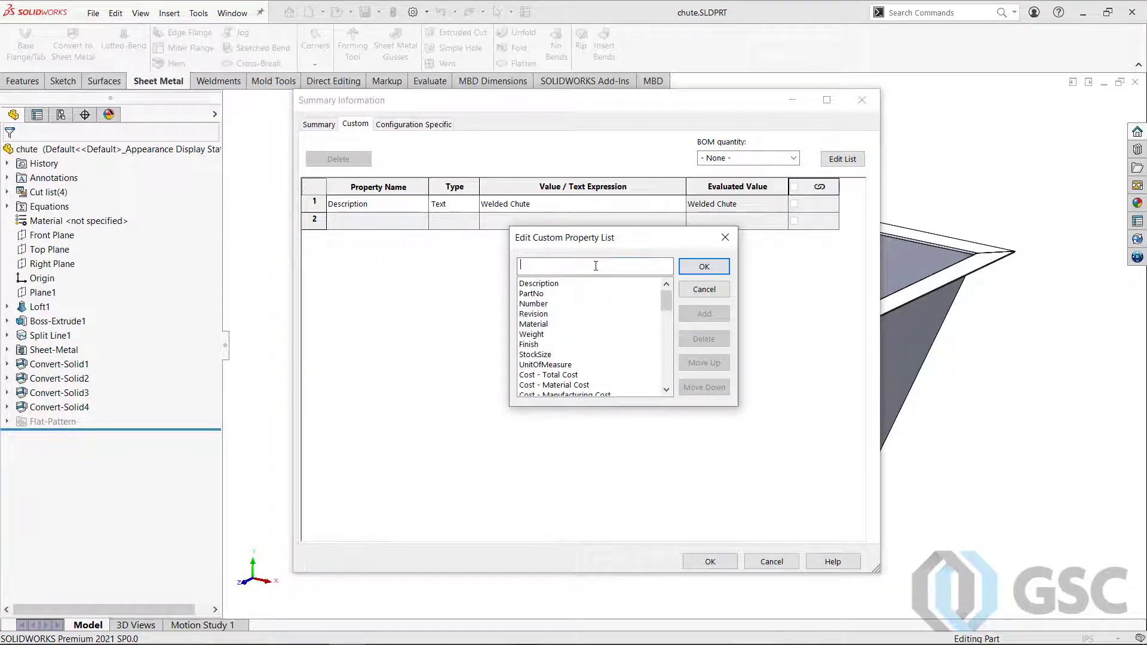
text(Stocke)
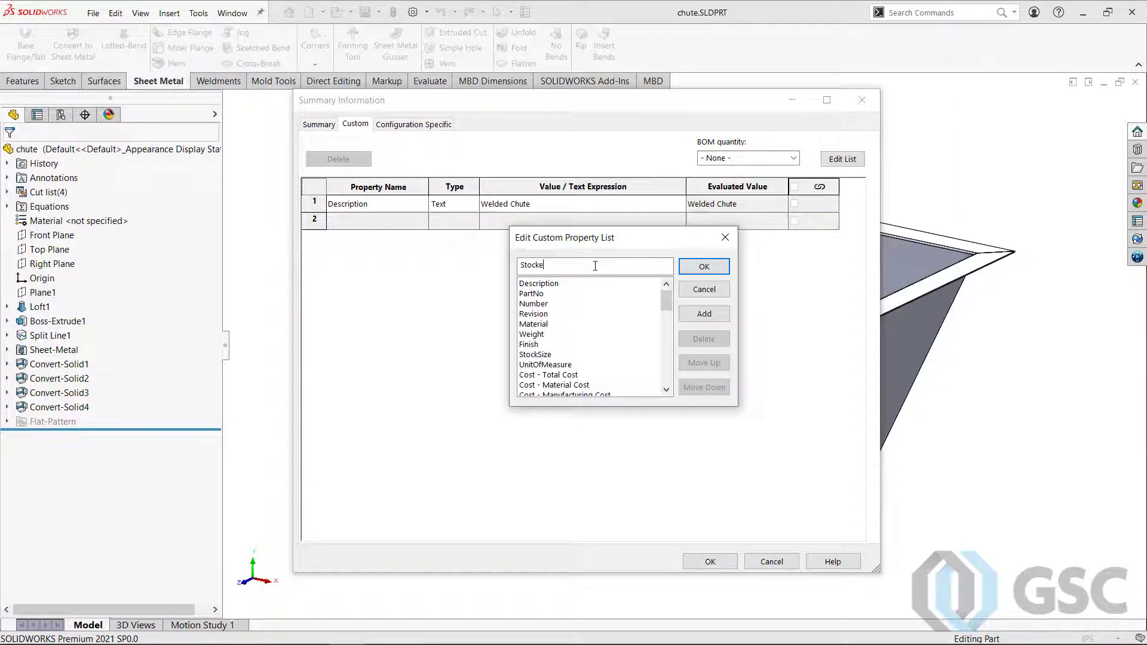
key(BackSpace)
text(Number)
click(704, 313)
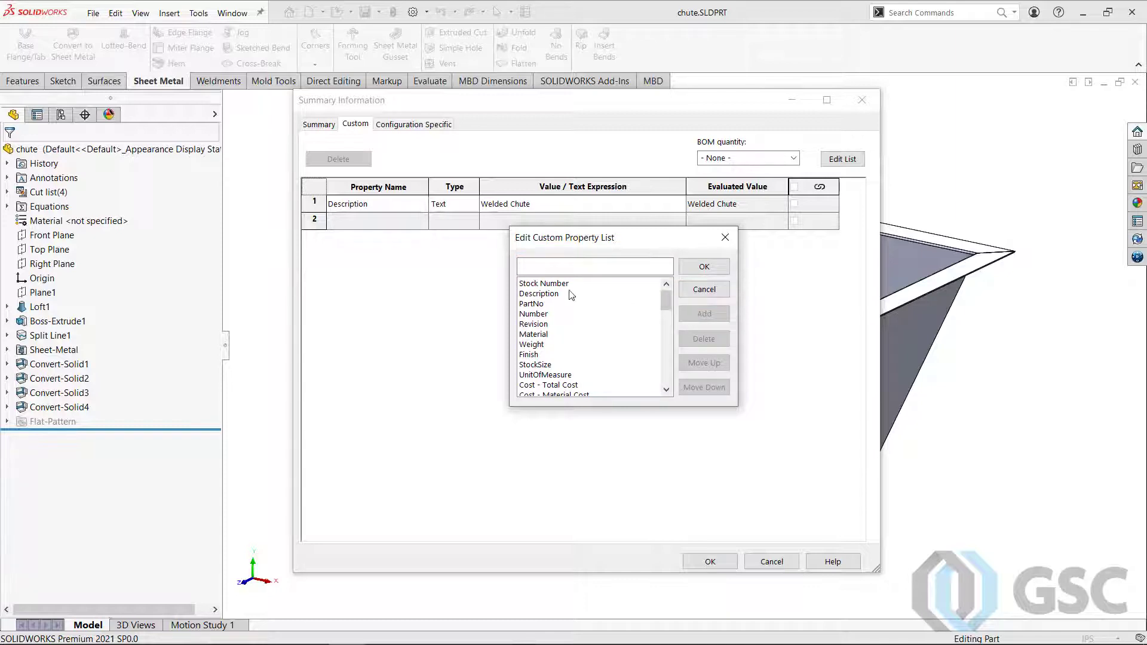
Delete PartNo and Number, move Description to the top, and save the list
click(541, 304)
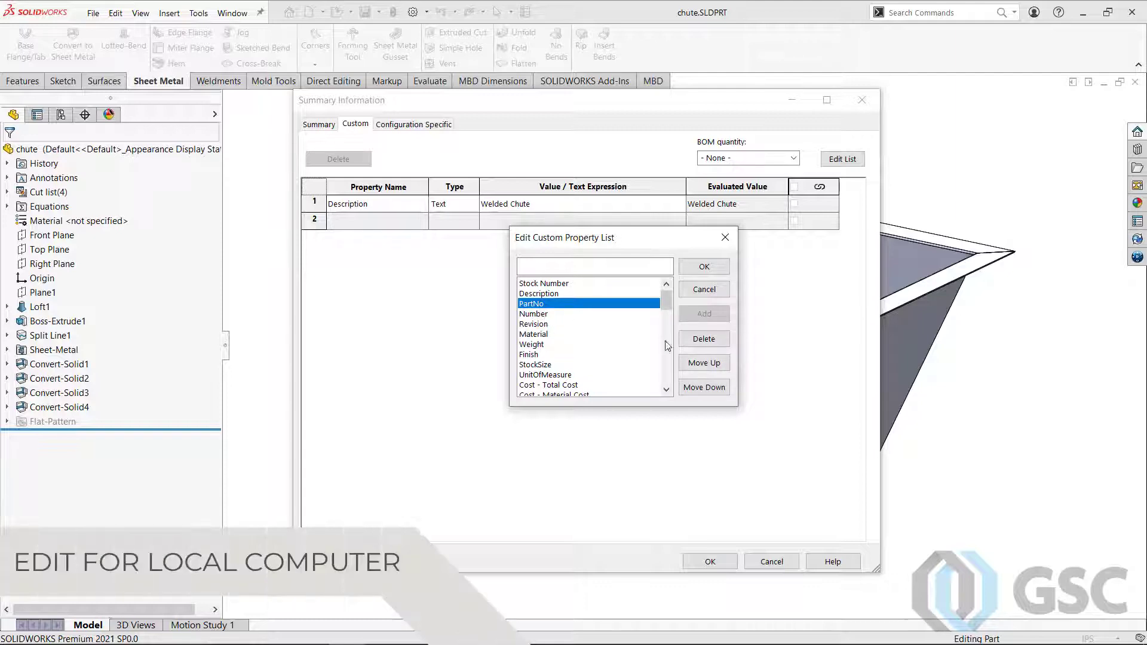
click(698, 341)
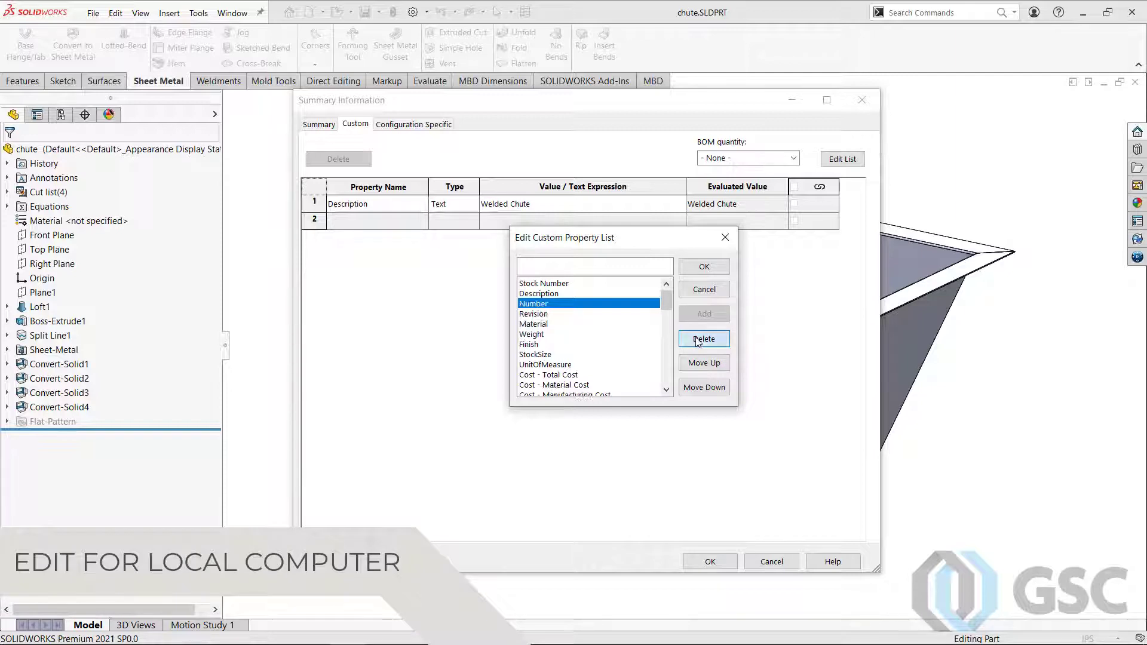
click(699, 342)
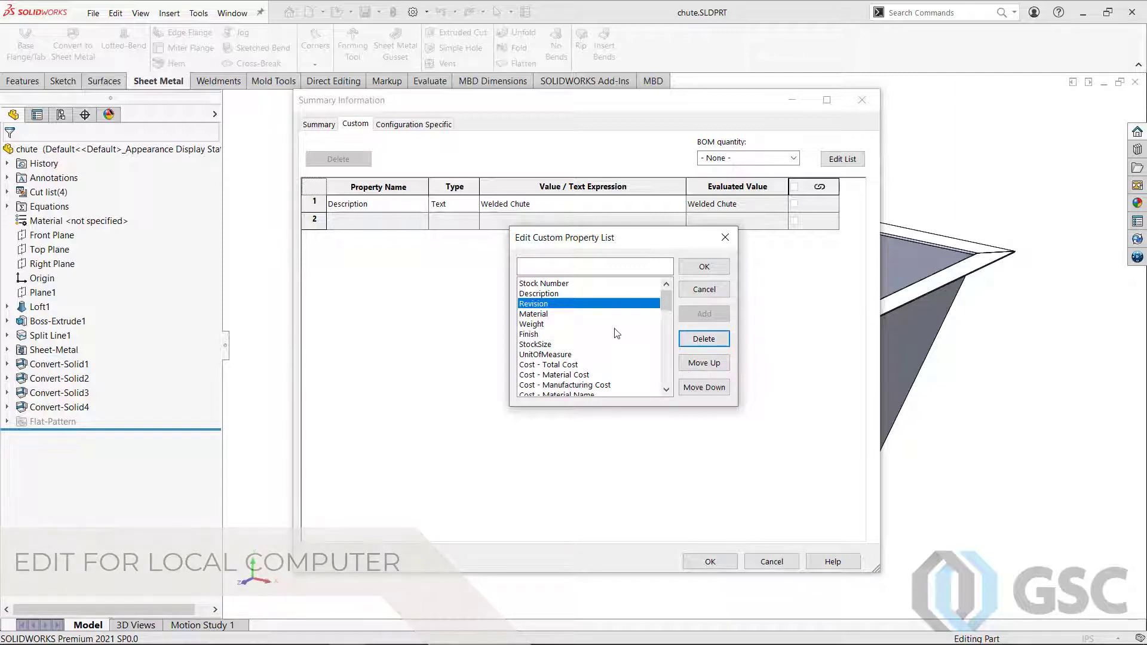
click(561, 294)
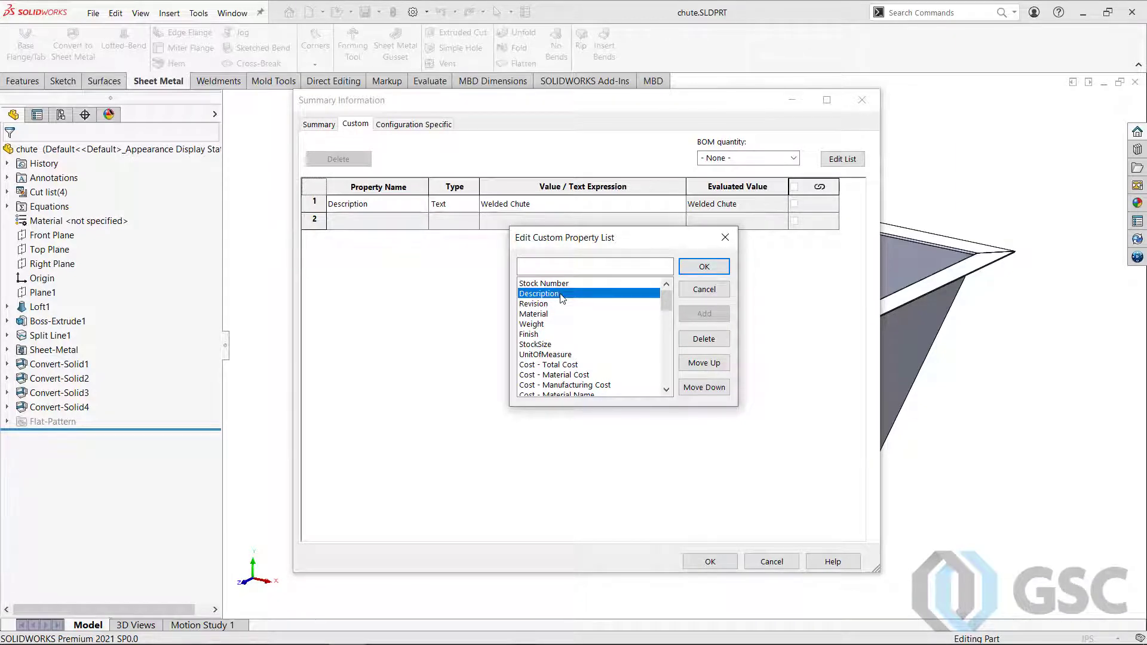
click(695, 363)
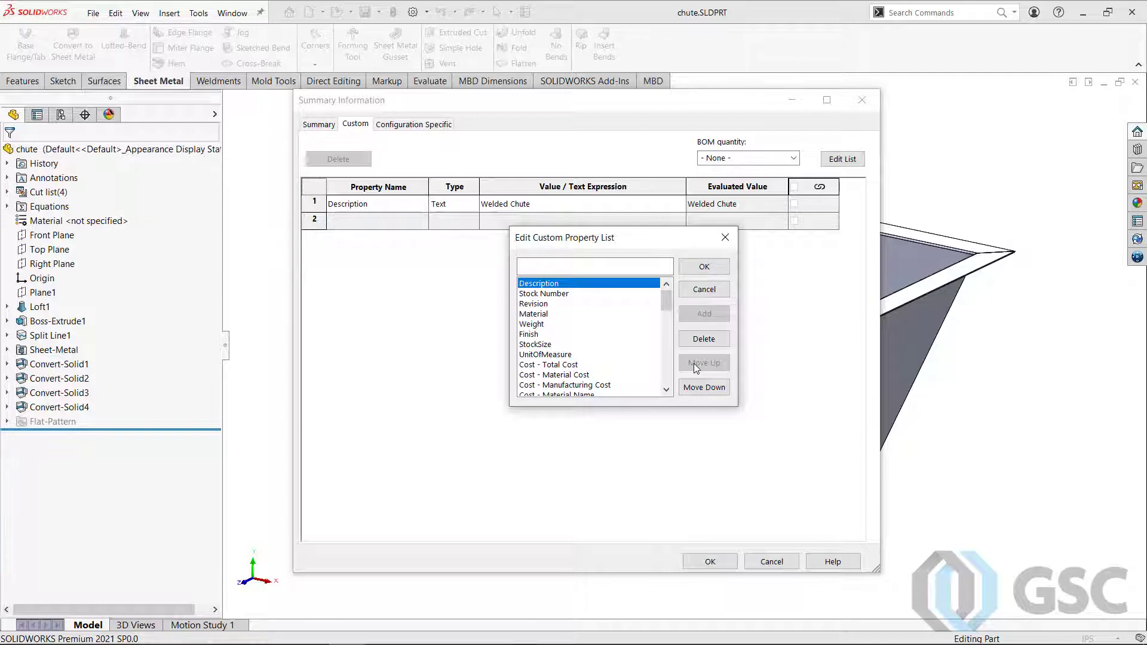
click(703, 268)
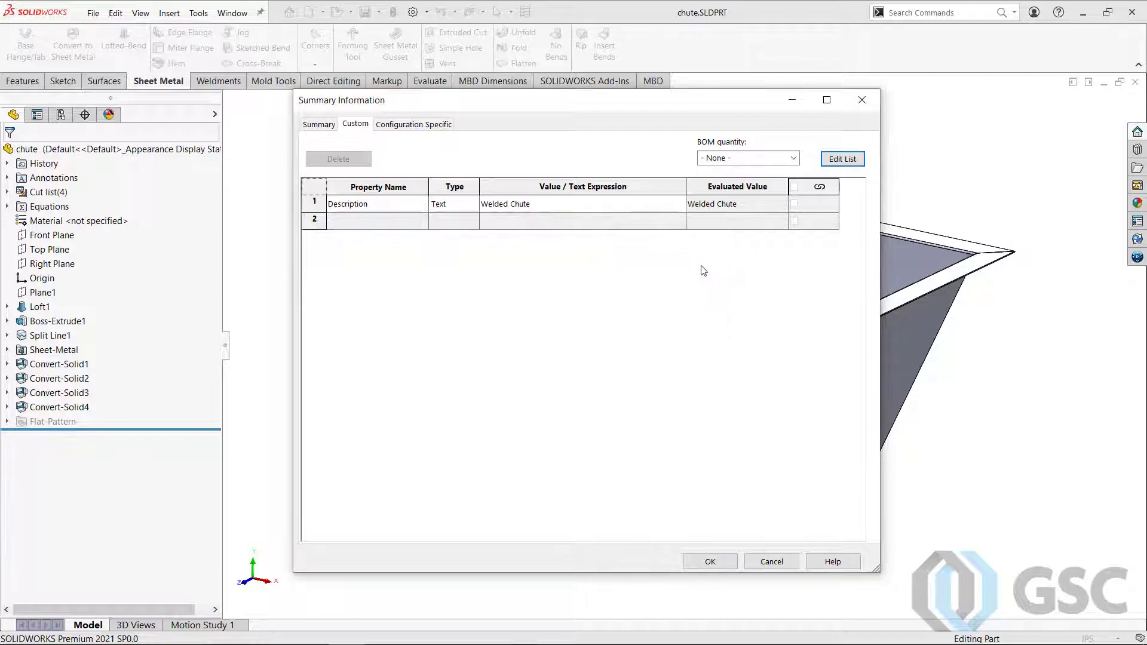
Confirm Stock Number appears in row 2's name list, then cancel Summary Information unchanged
click(423, 221)
click(423, 222)
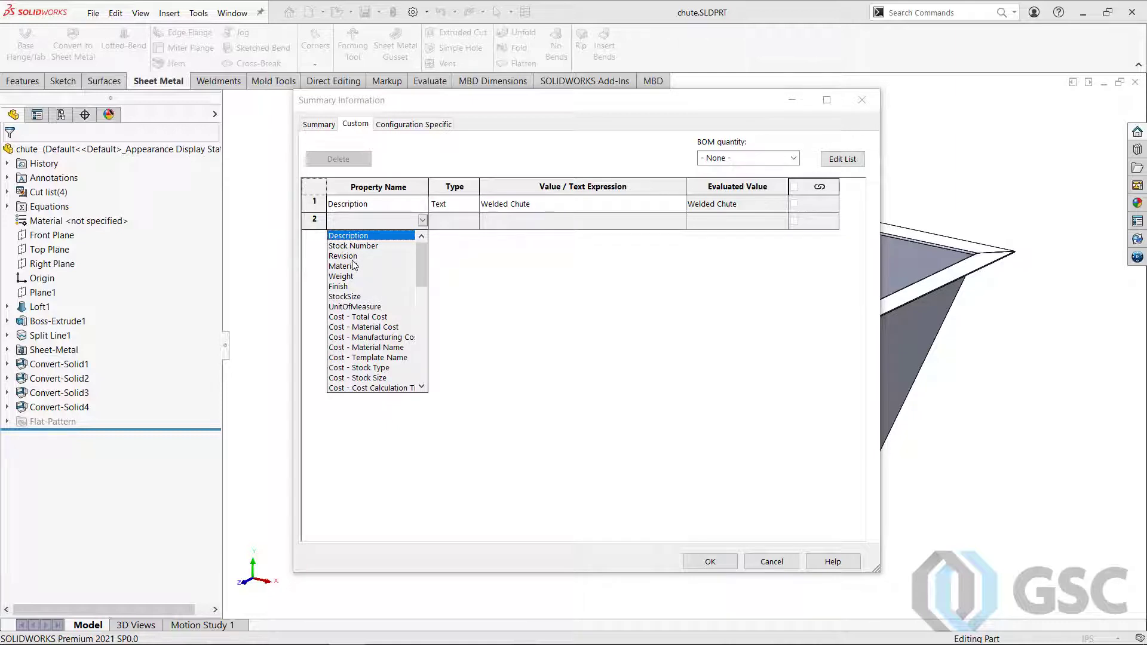
click(500, 272)
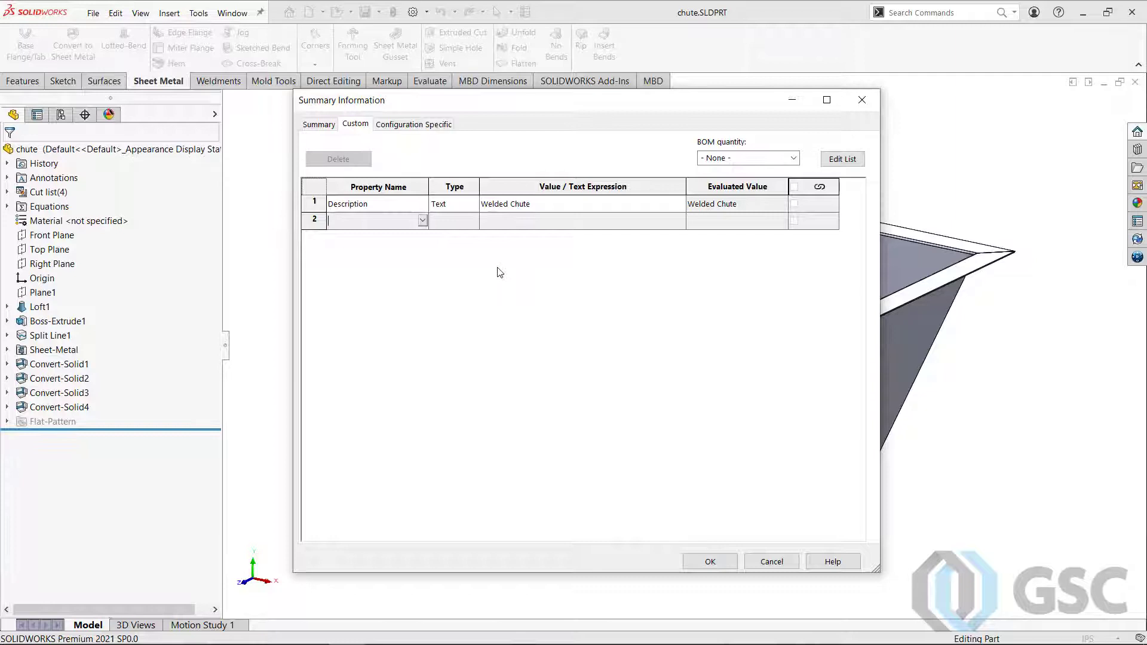
key(Tab)
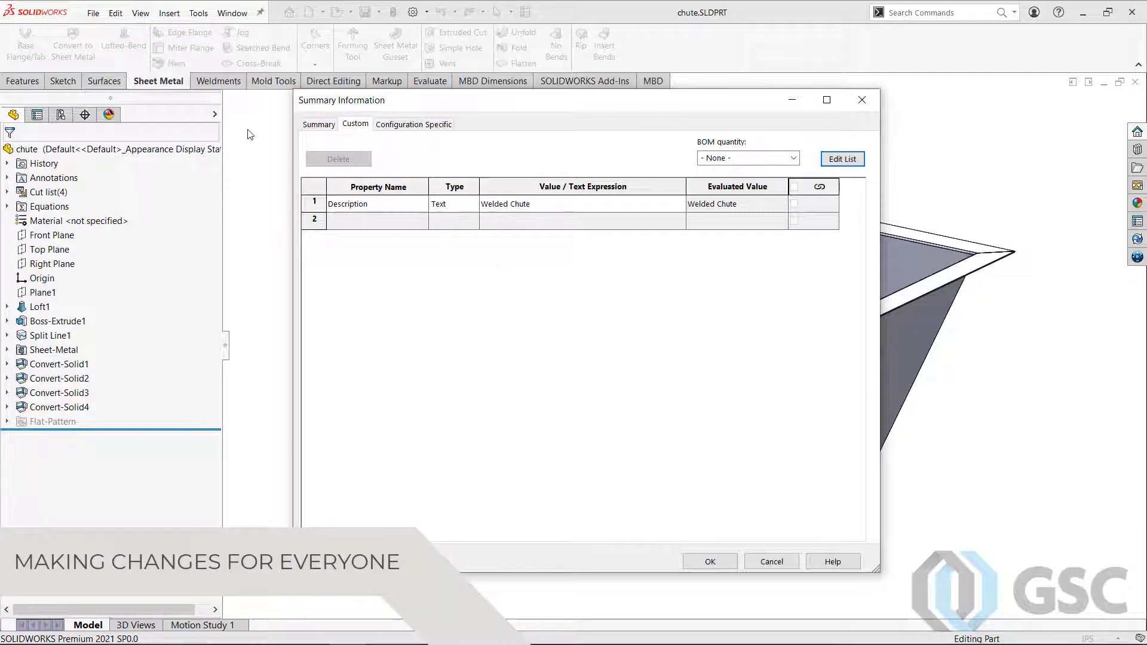
click(772, 561)
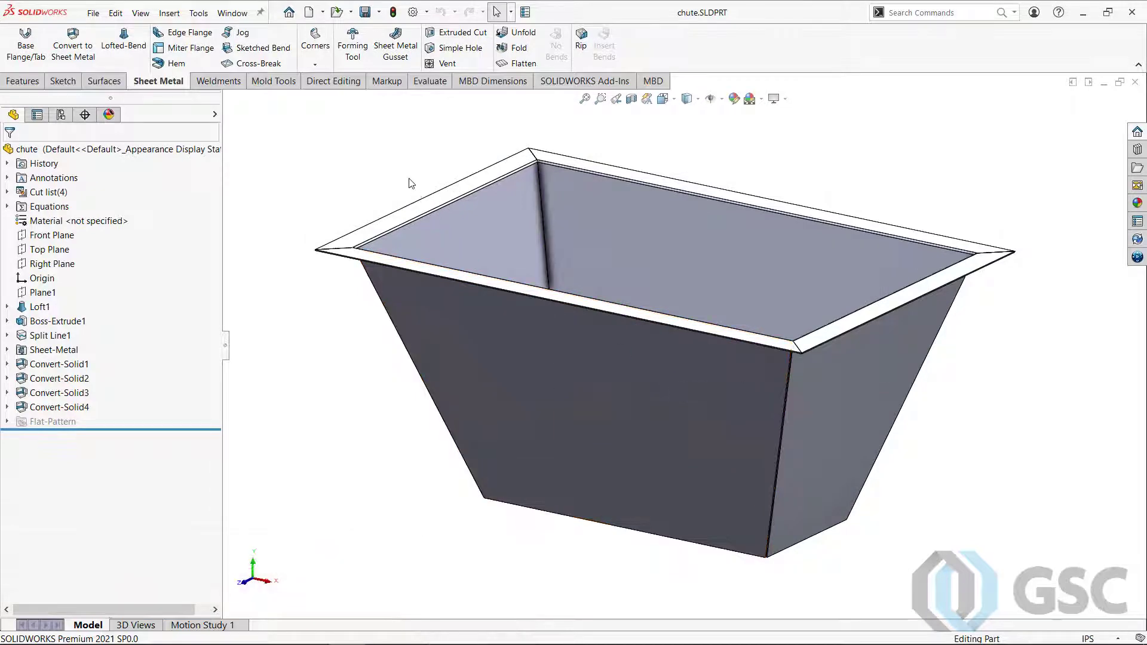
In File Locations options, show the Custom Property Files folder, SOLIDWORKS 2021\lang\english
click(413, 13)
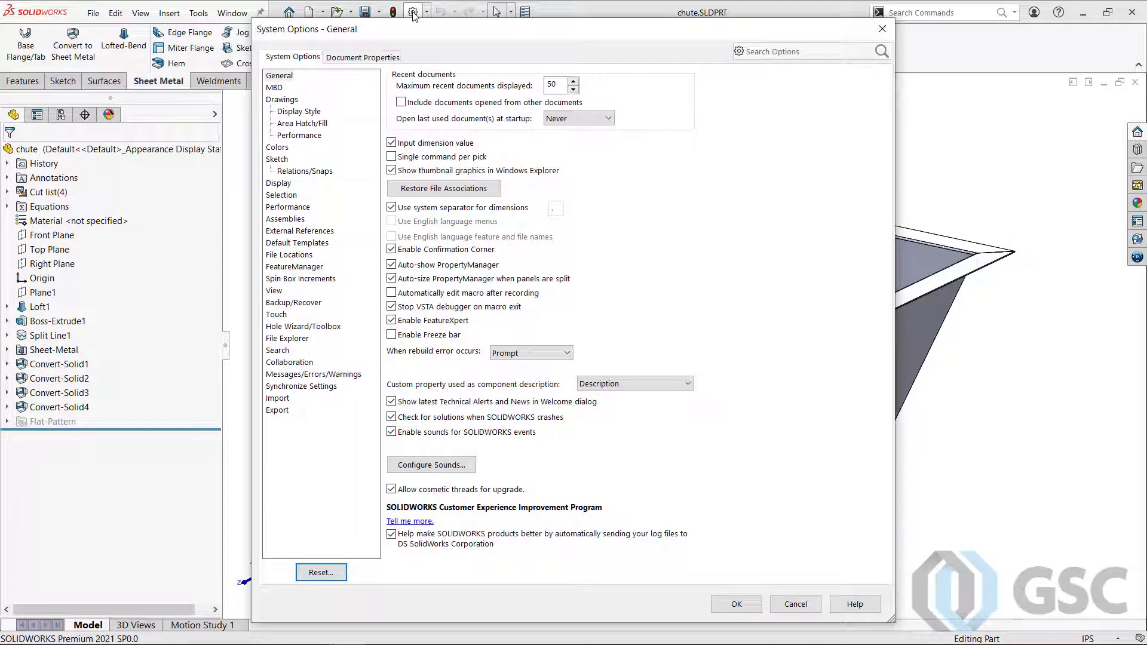
click(304, 255)
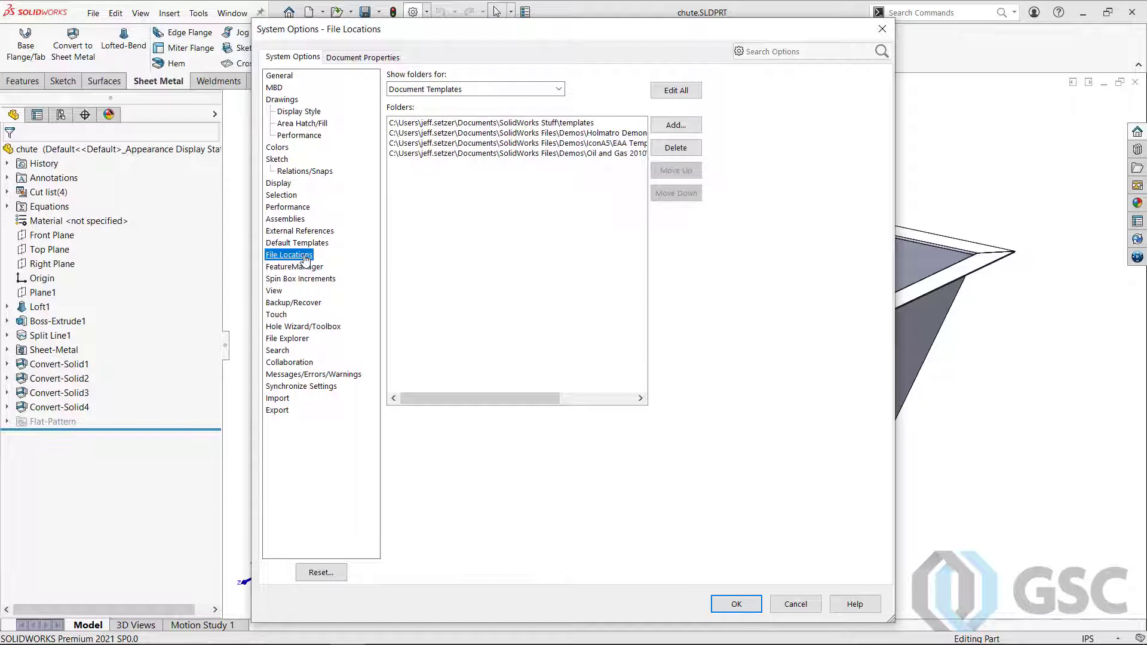
click(558, 89)
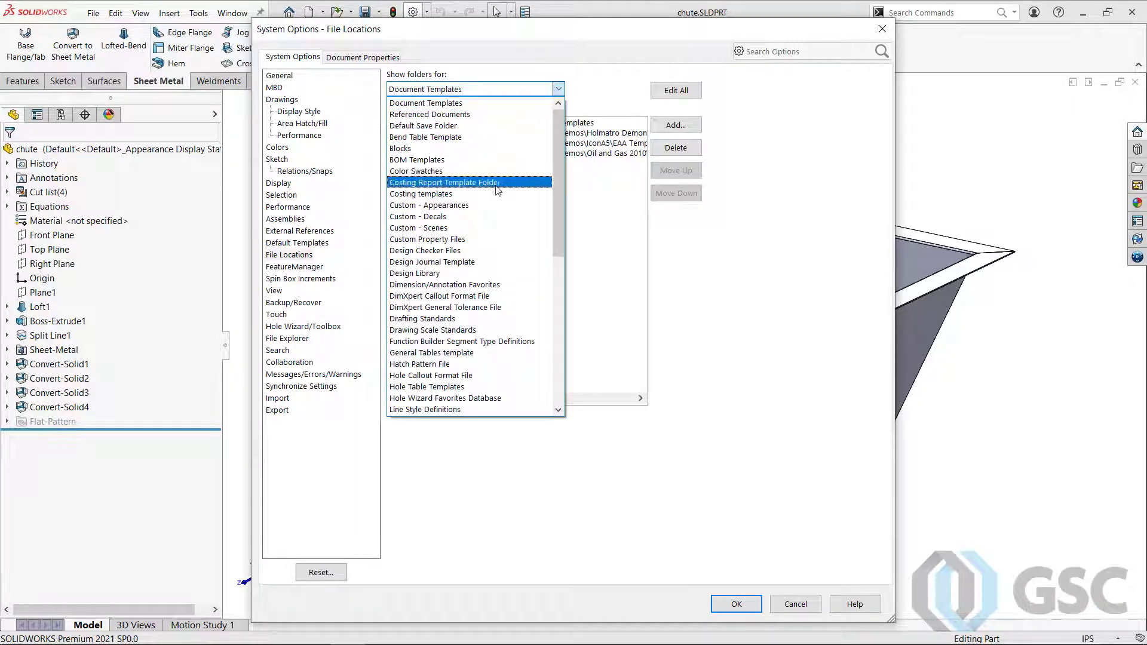
click(488, 241)
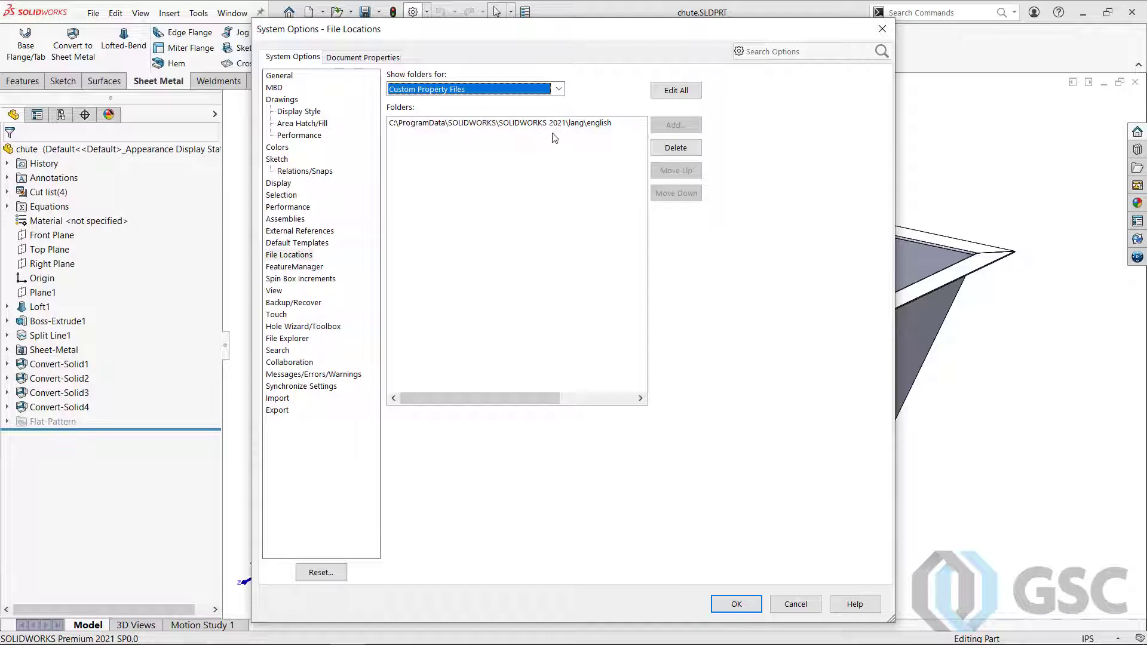
click(598, 127)
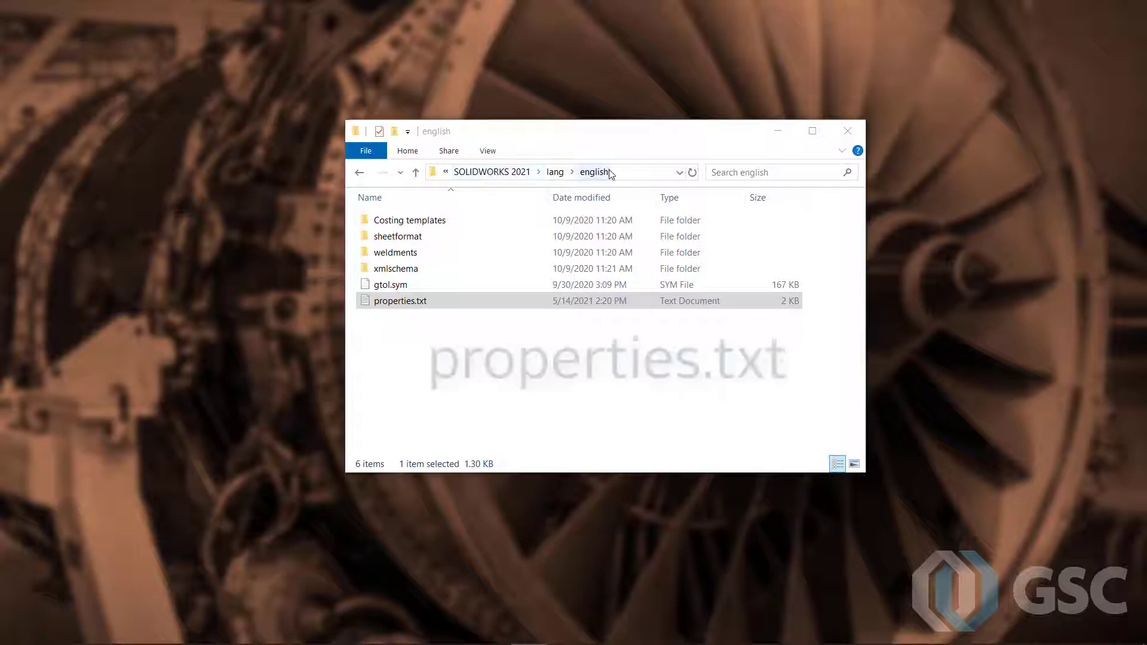
Select properties.txt in the SOLIDWORKS 2021\lang\english folder
click(421, 303)
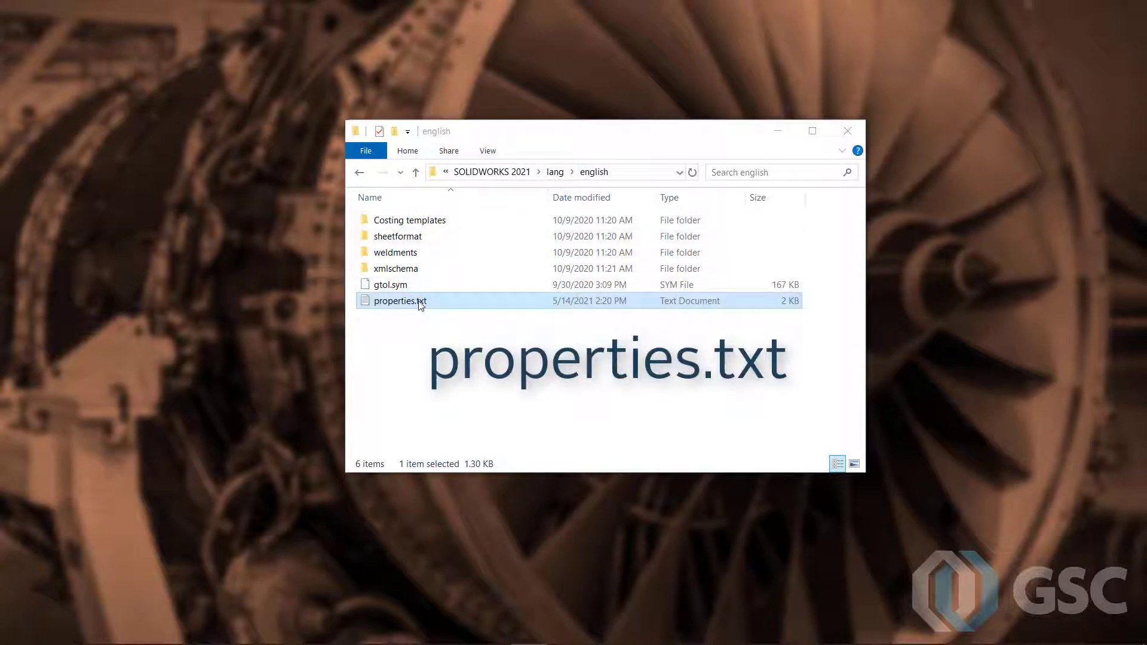
double_click(421, 303)
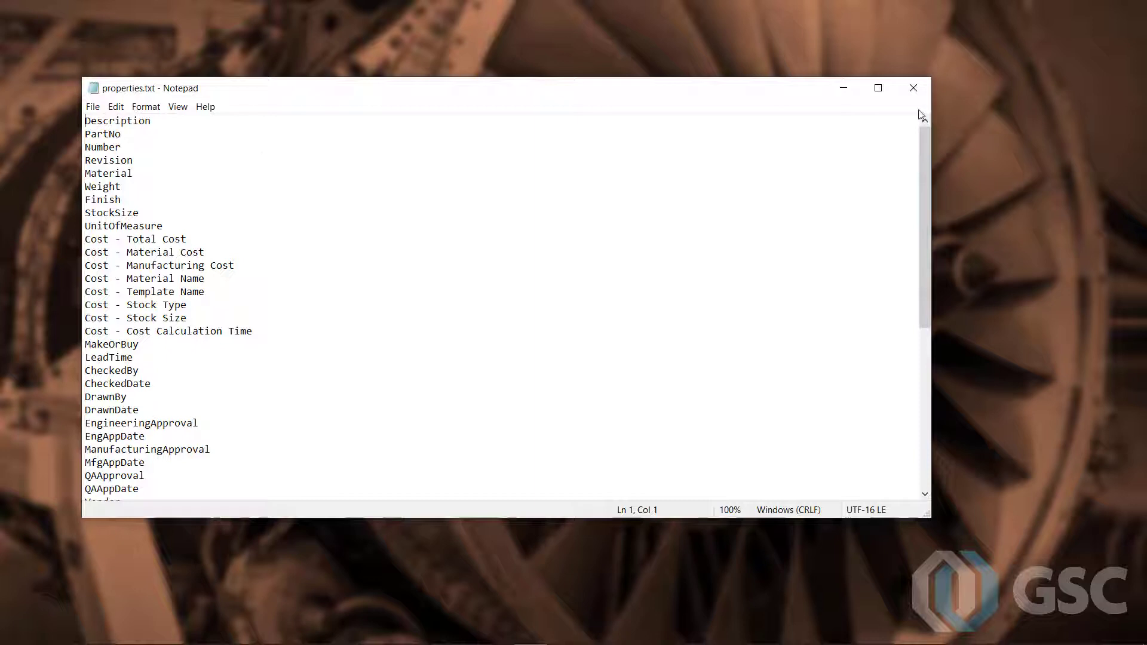
click(914, 88)
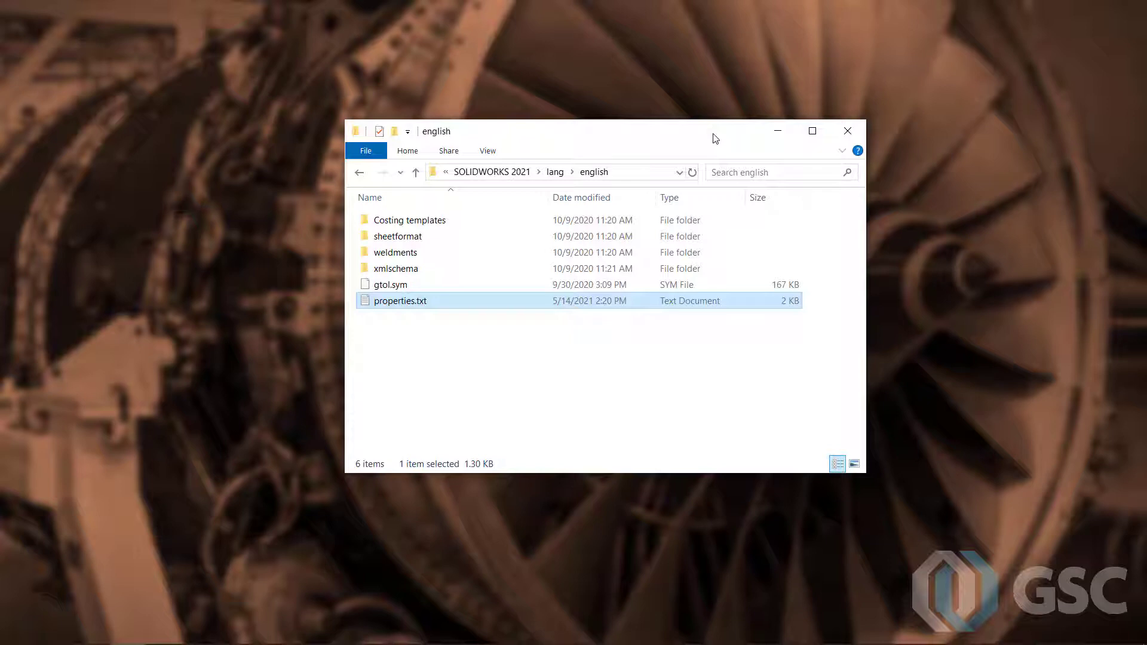
Arrange both Explorer windows and drag properties.txt from english into SolidWorks Stuff
drag(716, 138, 433, 61)
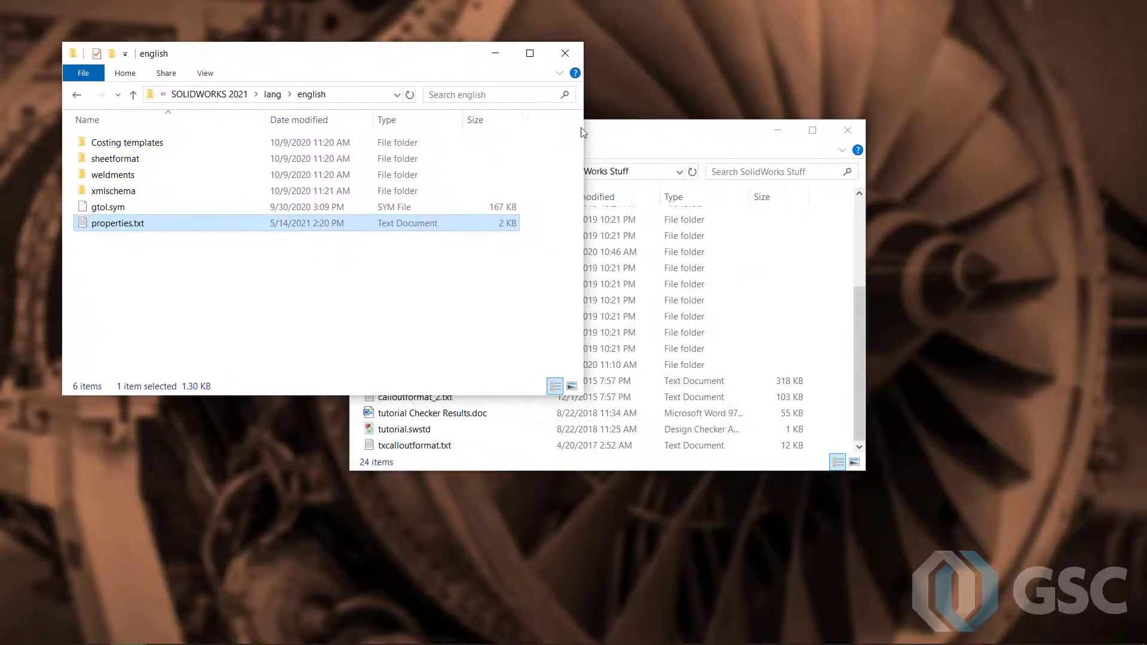
drag(623, 133, 793, 181)
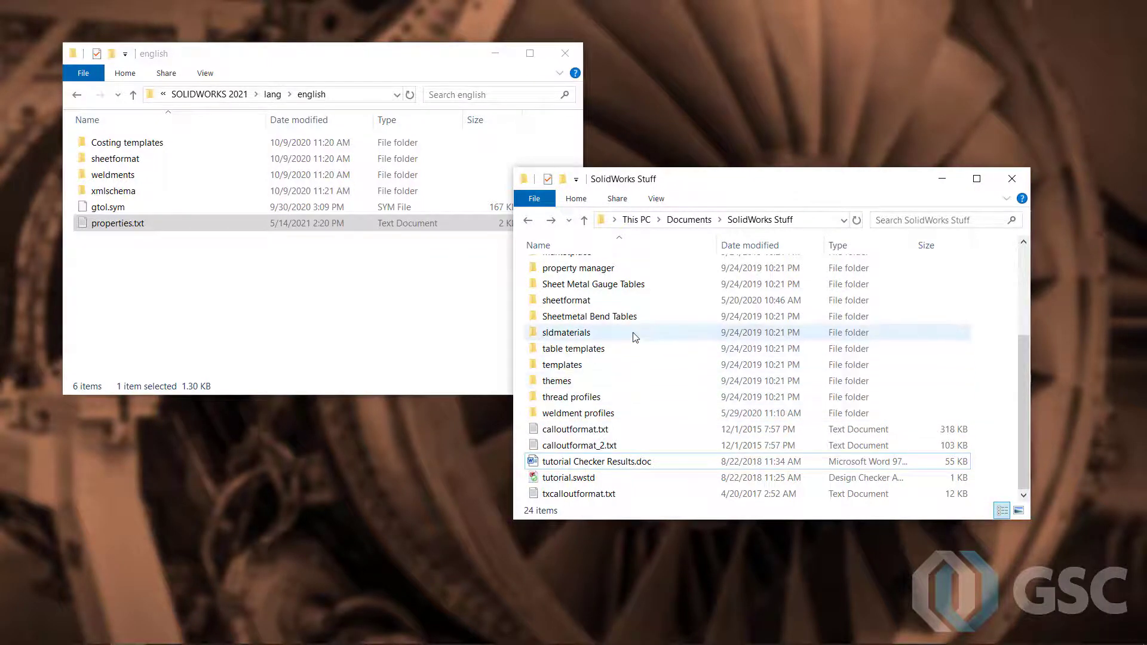
mouse_move(635, 338)
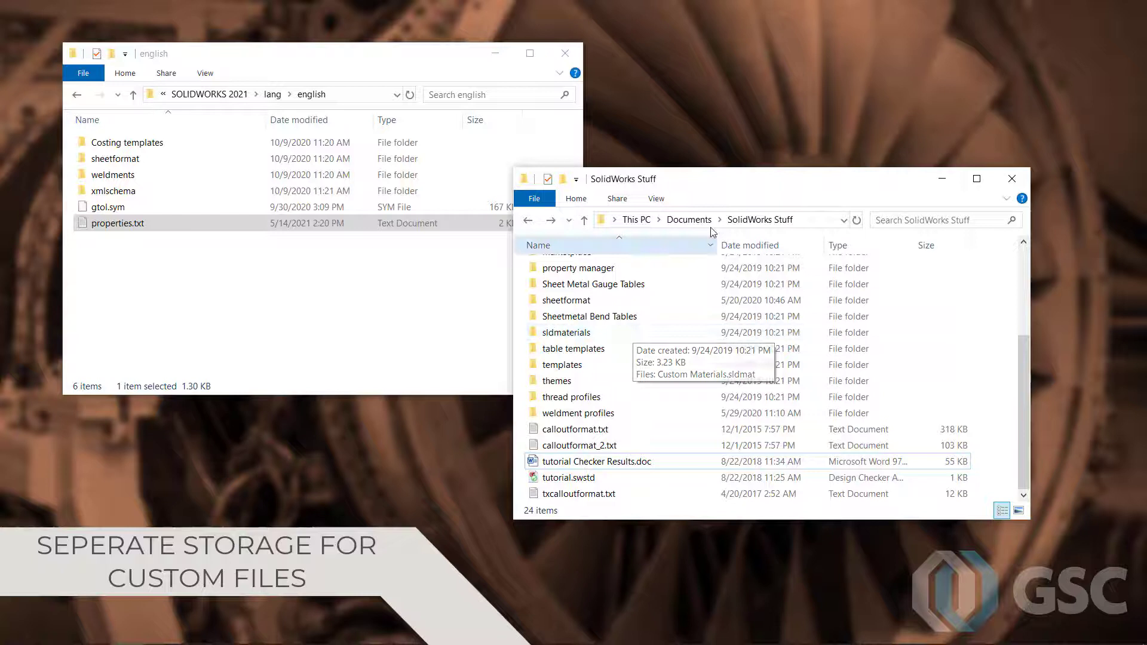
drag(727, 185, 721, 173)
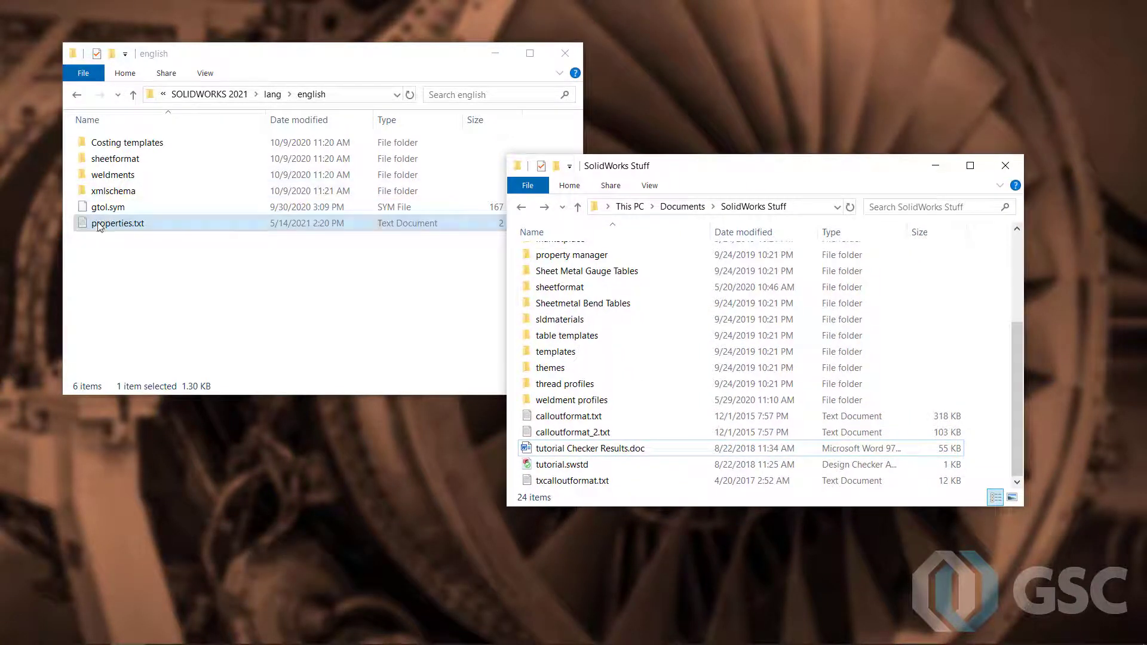
drag(98, 226, 635, 430)
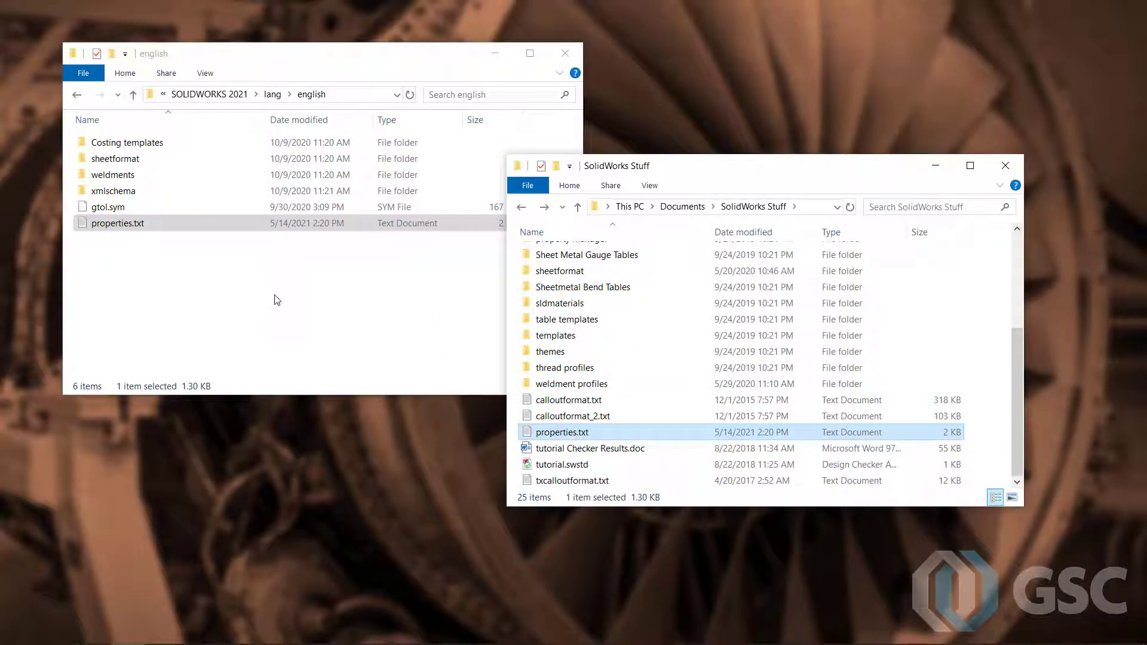
Open the copied properties.txt and add 'Stock Number' and 'Customer Order' lines below Description
double_click(591, 434)
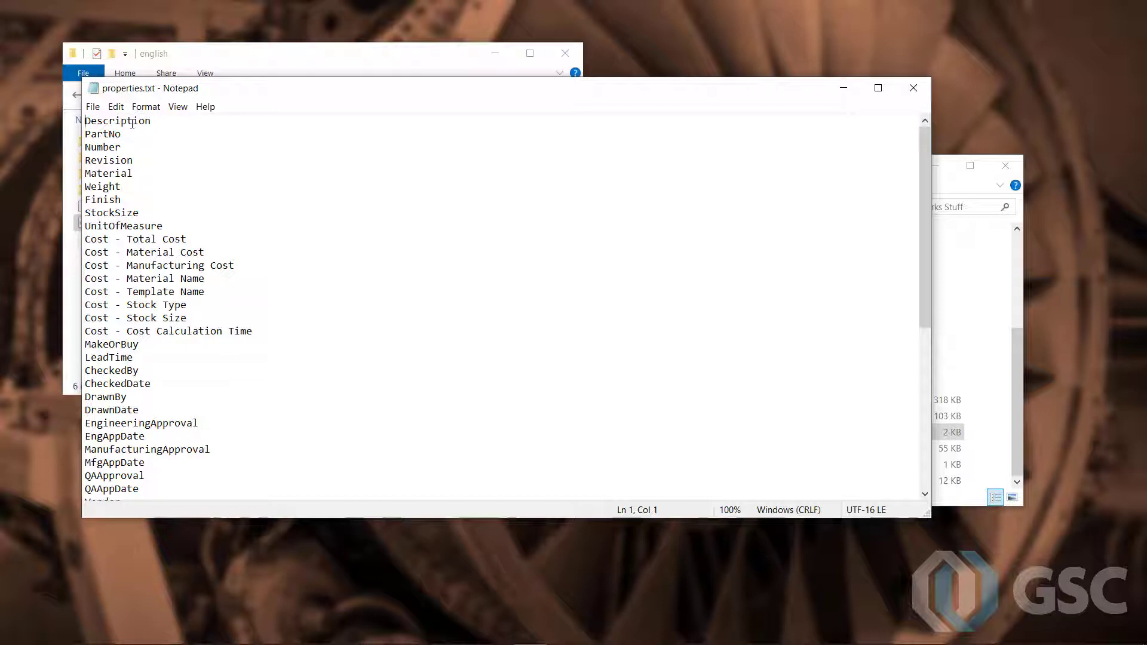
key(End)
key(Return)
text(S)
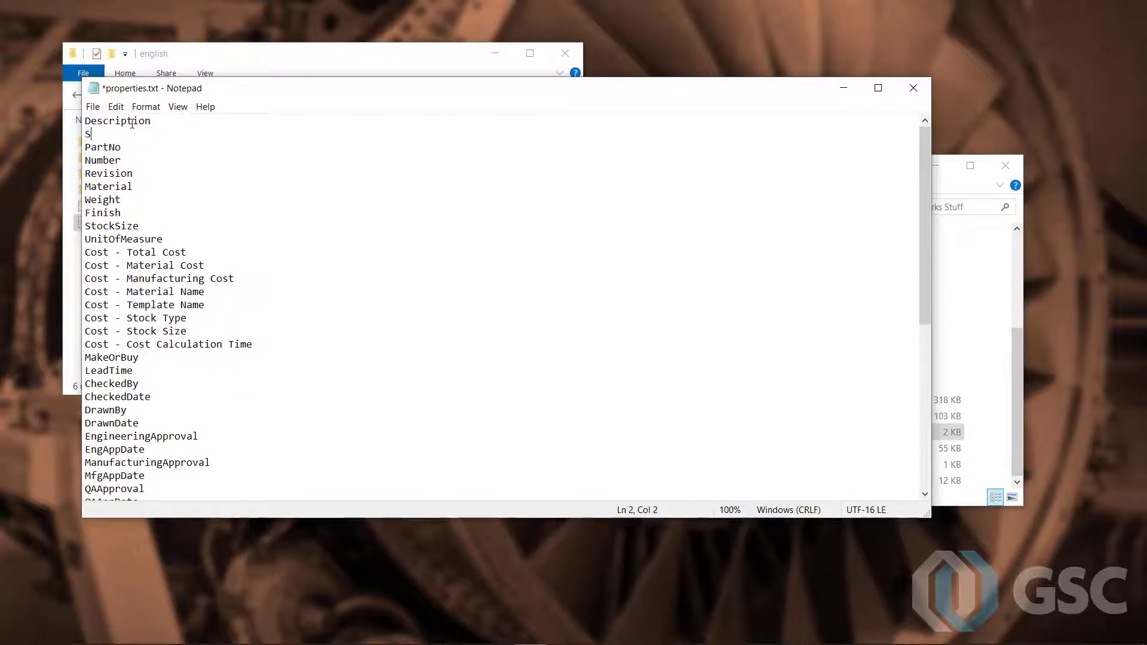
text(tock Number)
key(Return)
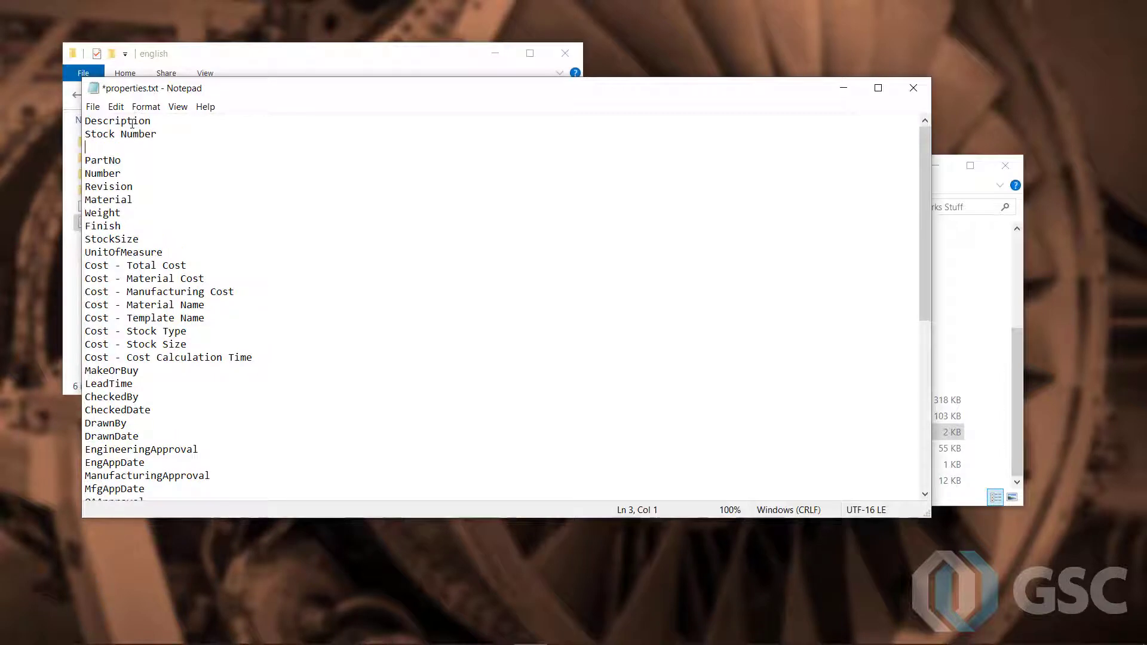
text(Customer Order)
Delete the PartNo and Number lines and add '-- optional --' after Material
drag(84, 160, 127, 177)
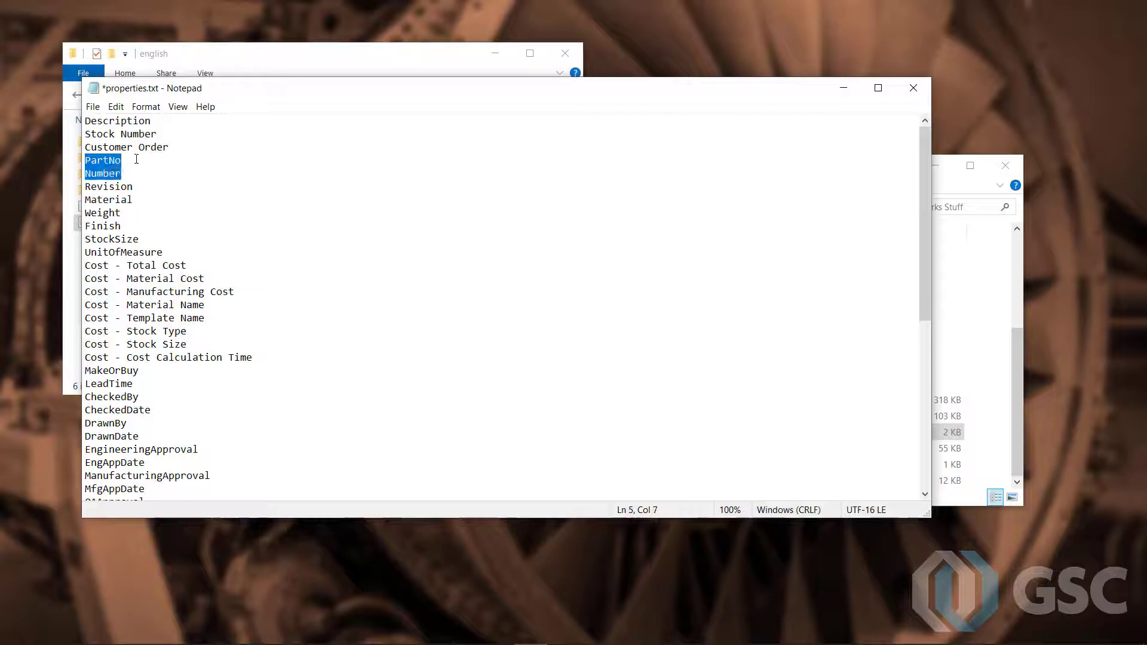
key(Delete)
key(Delete)
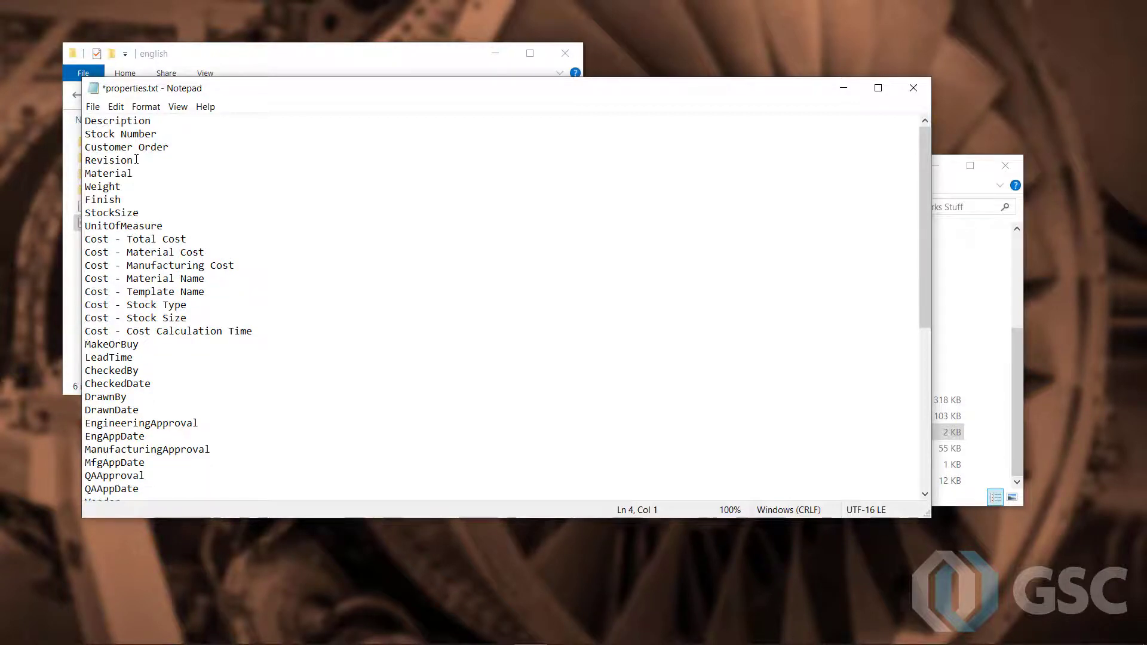
scroll(225, 239, down, 8)
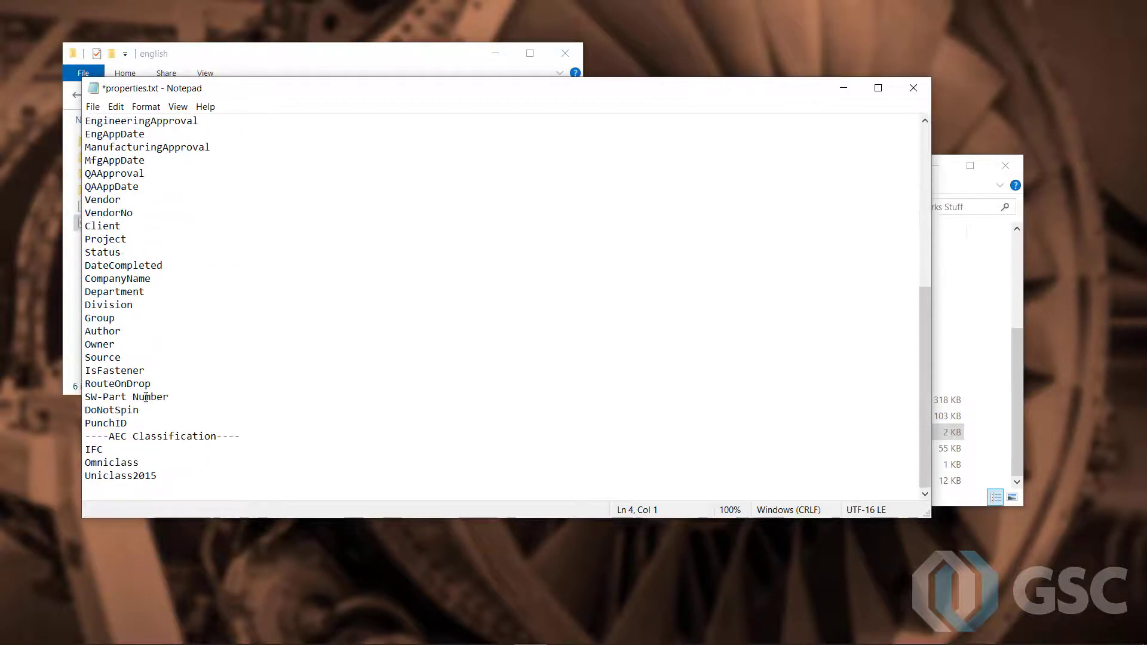
scroll(184, 389, up, 8)
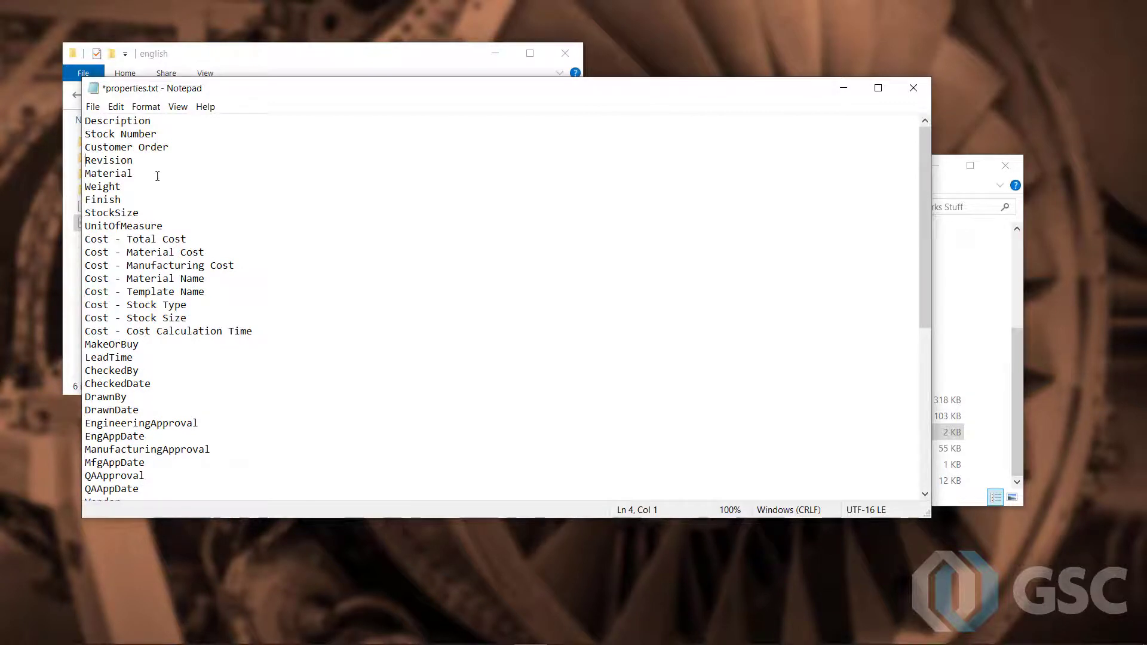
click(154, 174)
key(Return)
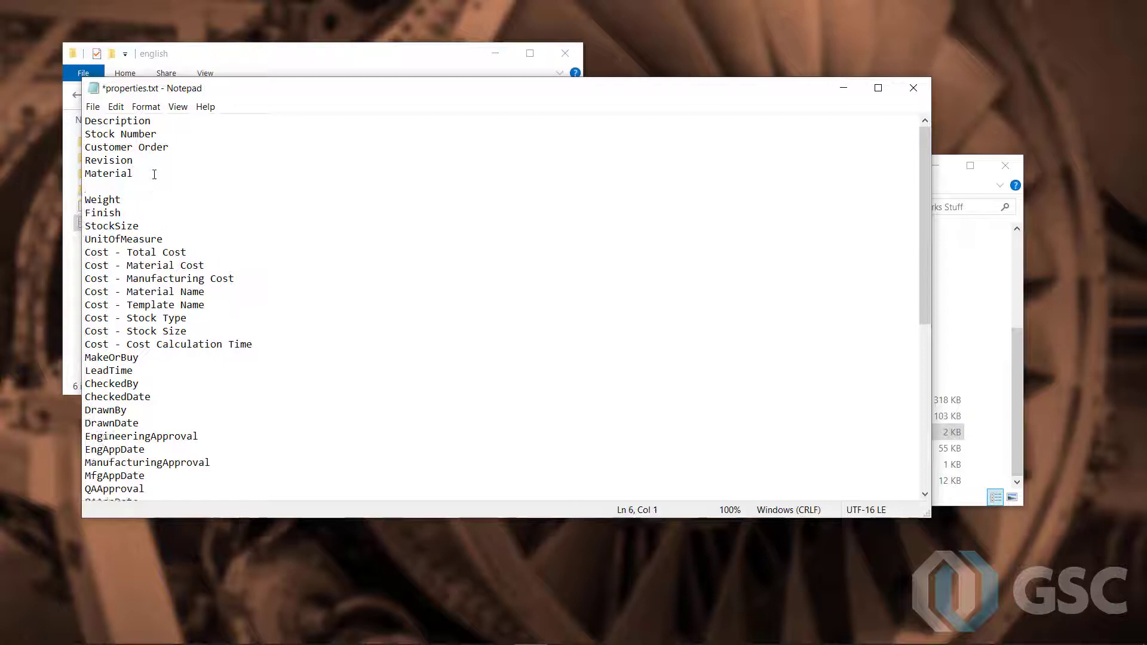
text(--)
text(optional --)
Save properties.txt and close Notepad
scroll(177, 217, down, 8)
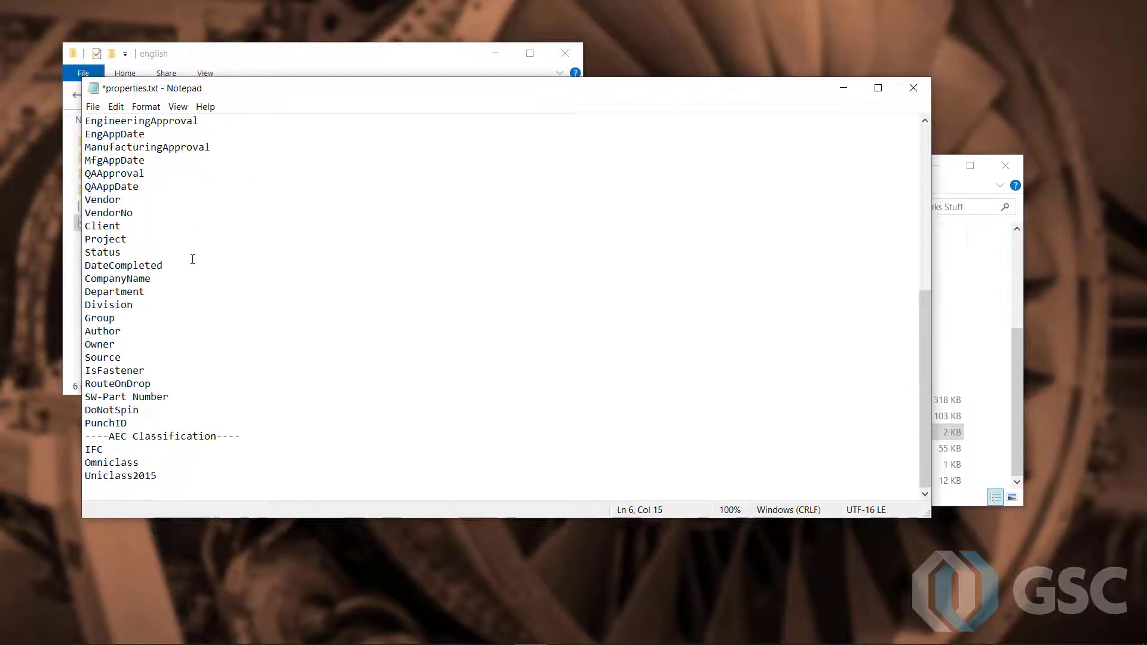
scroll(192, 259, up, 3)
scroll(193, 260, up, 5)
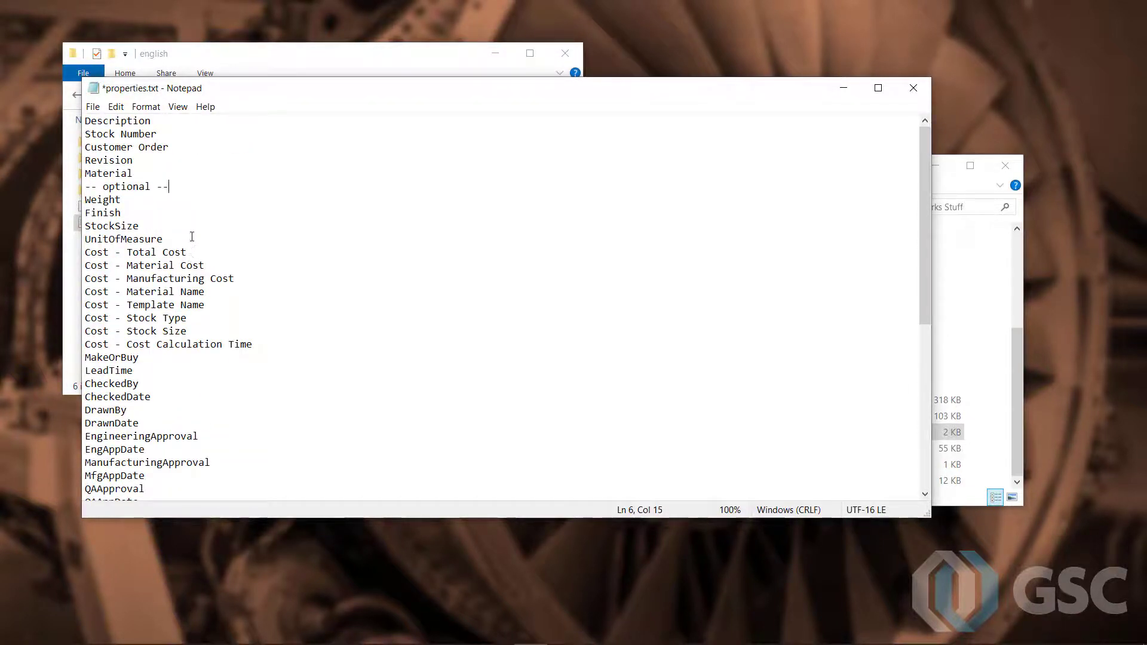
click(93, 107)
click(133, 166)
click(916, 95)
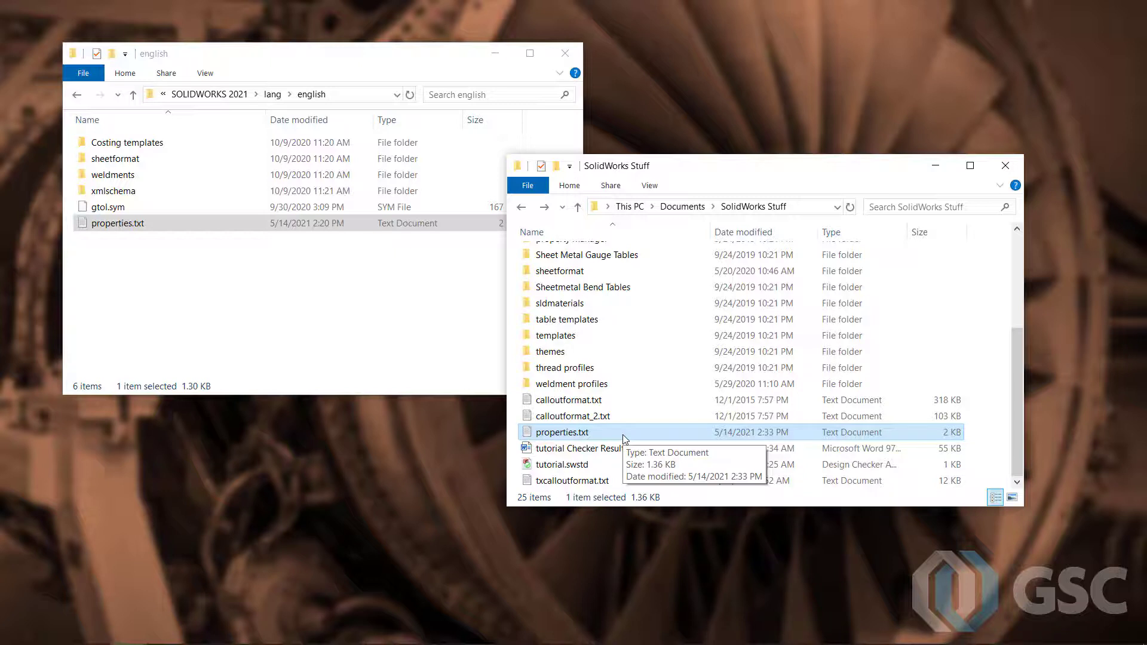
In File Locations, remove the lang\english path from Custom Property Files
key(alt+Tab)
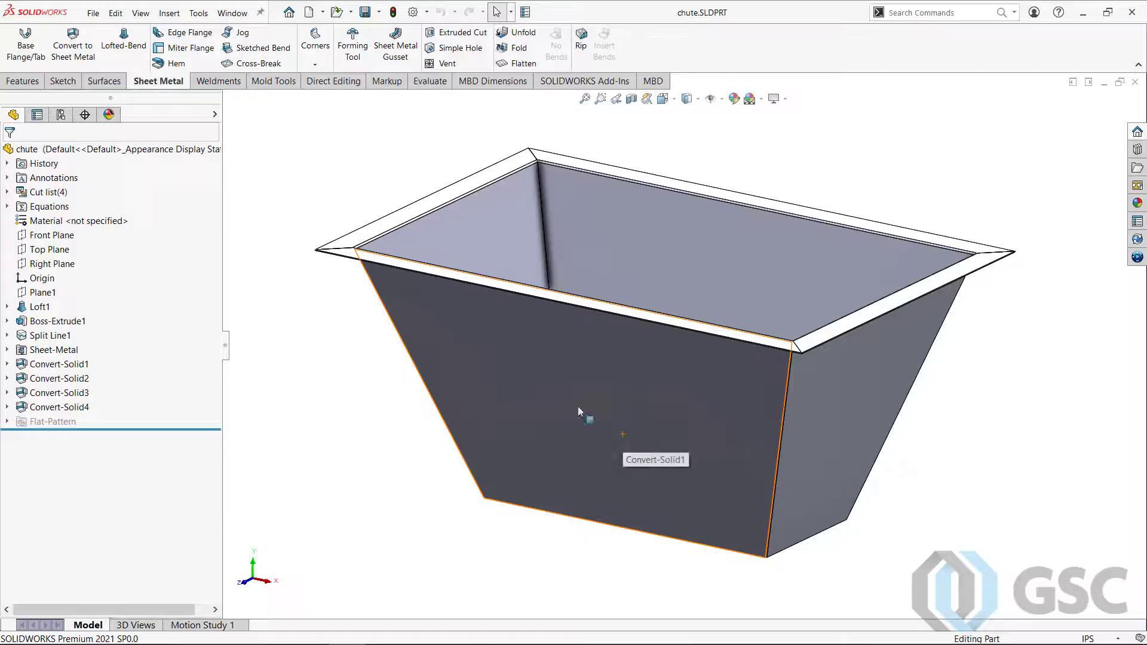
click(413, 13)
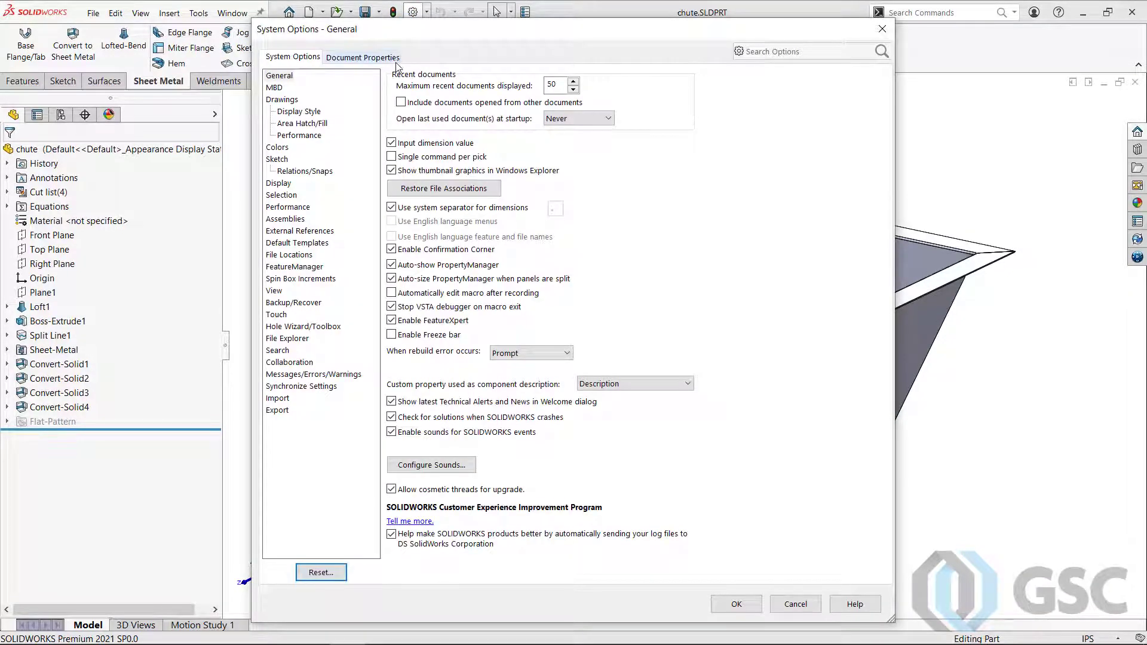
click(297, 256)
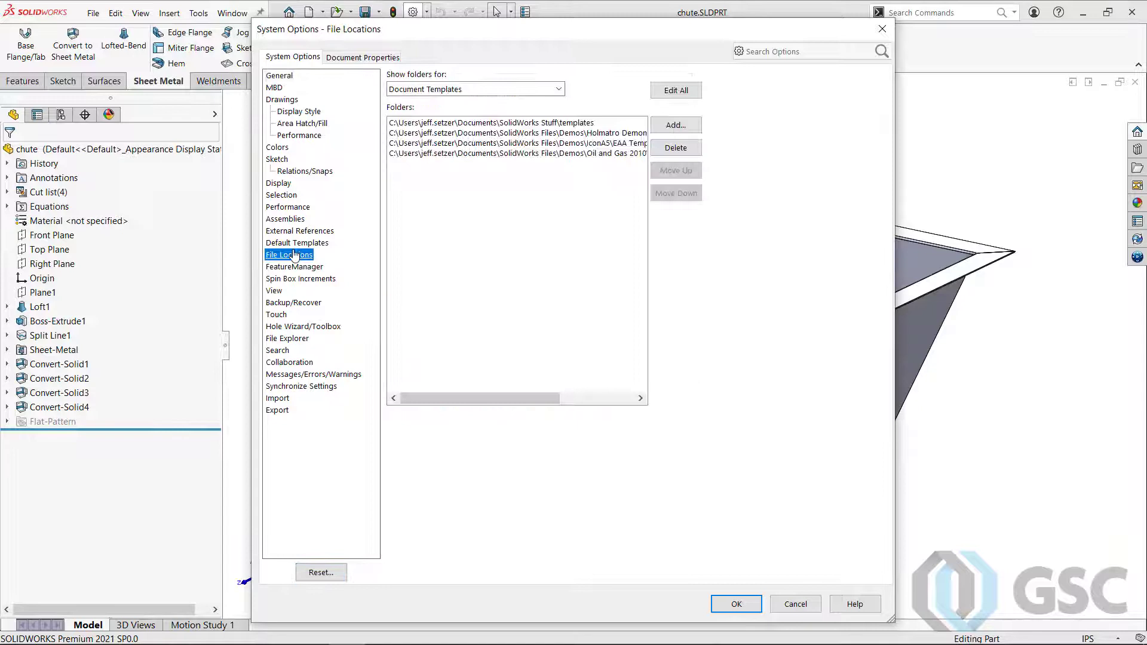
click(558, 90)
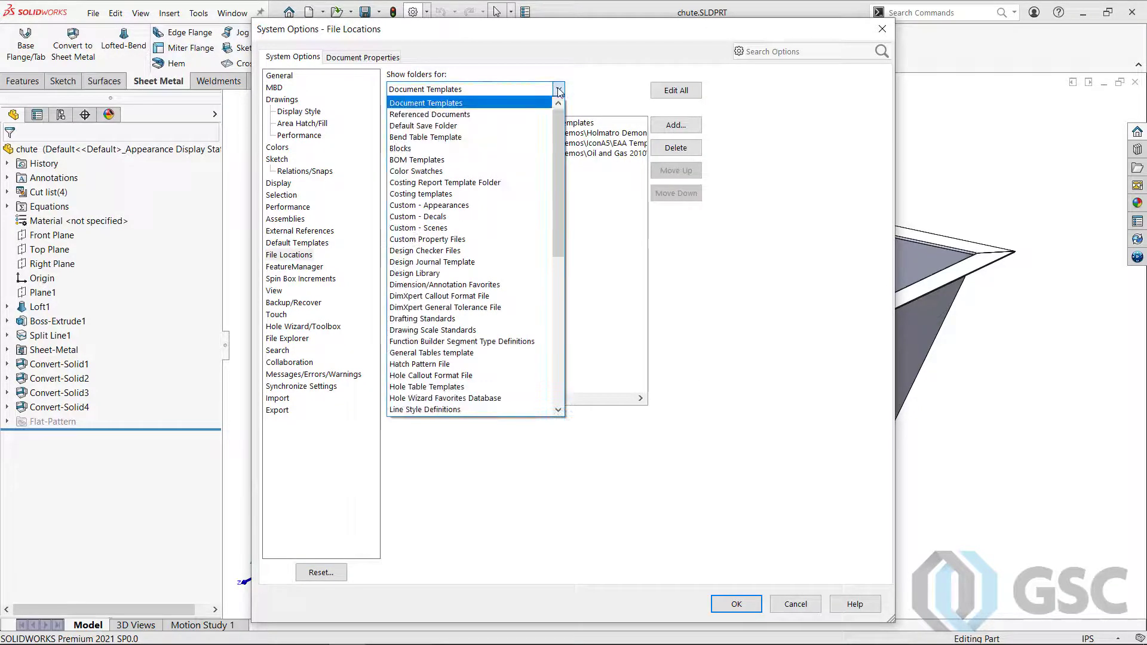
click(501, 240)
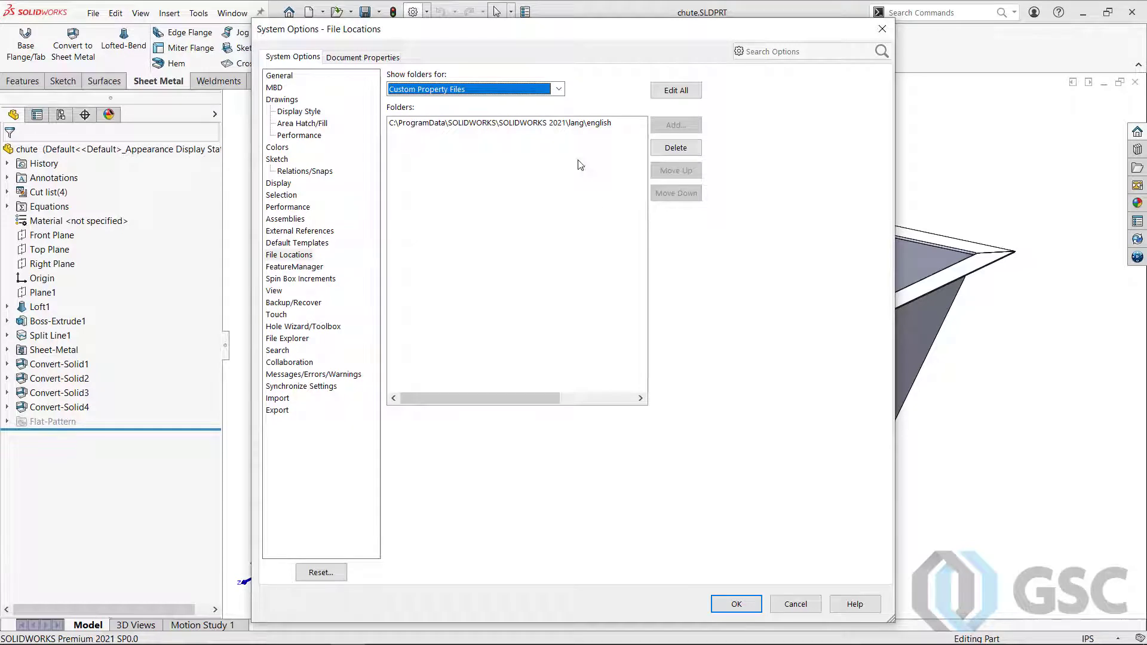
click(570, 125)
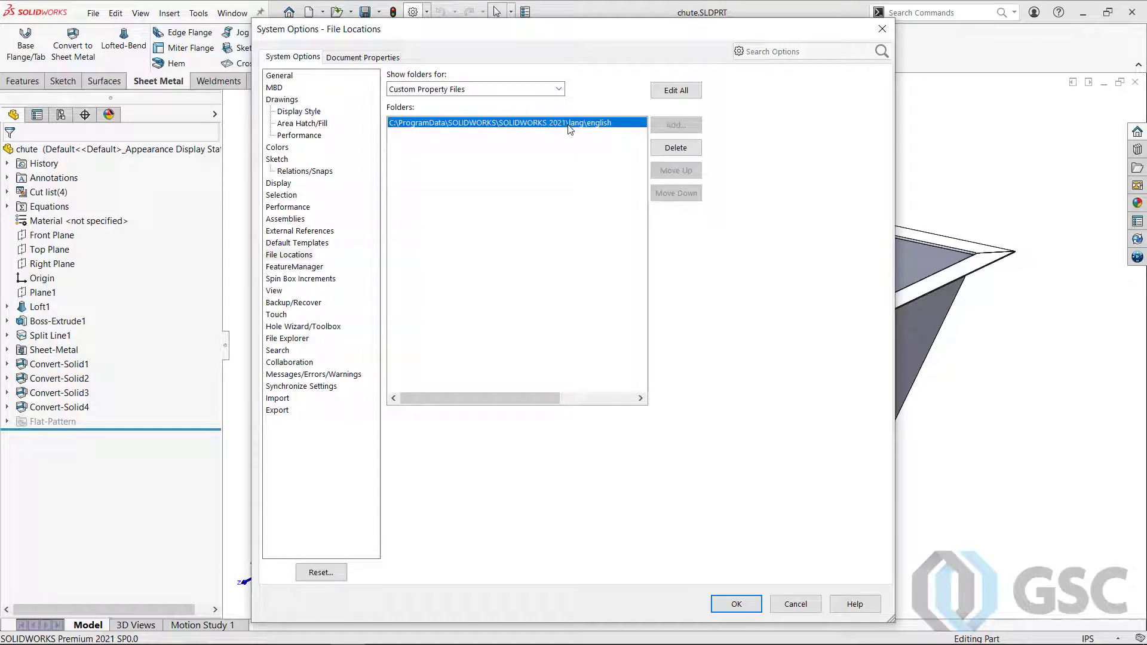
click(676, 147)
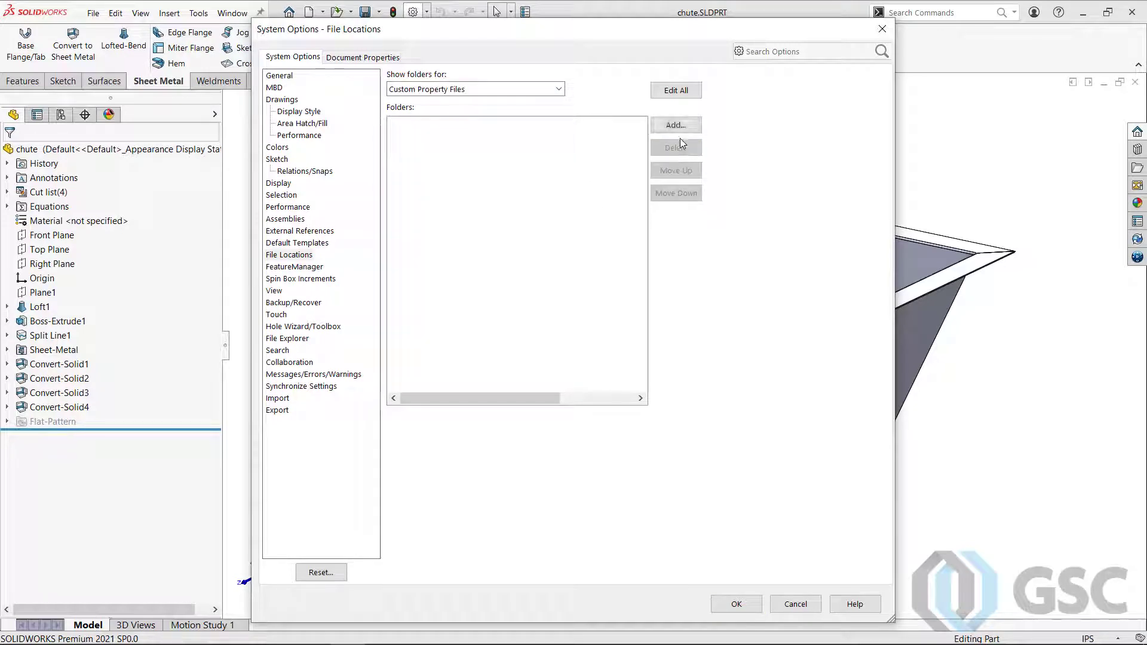
Add Documents\SolidWorks Stuff as the Custom Property Files folder and apply the options
click(680, 125)
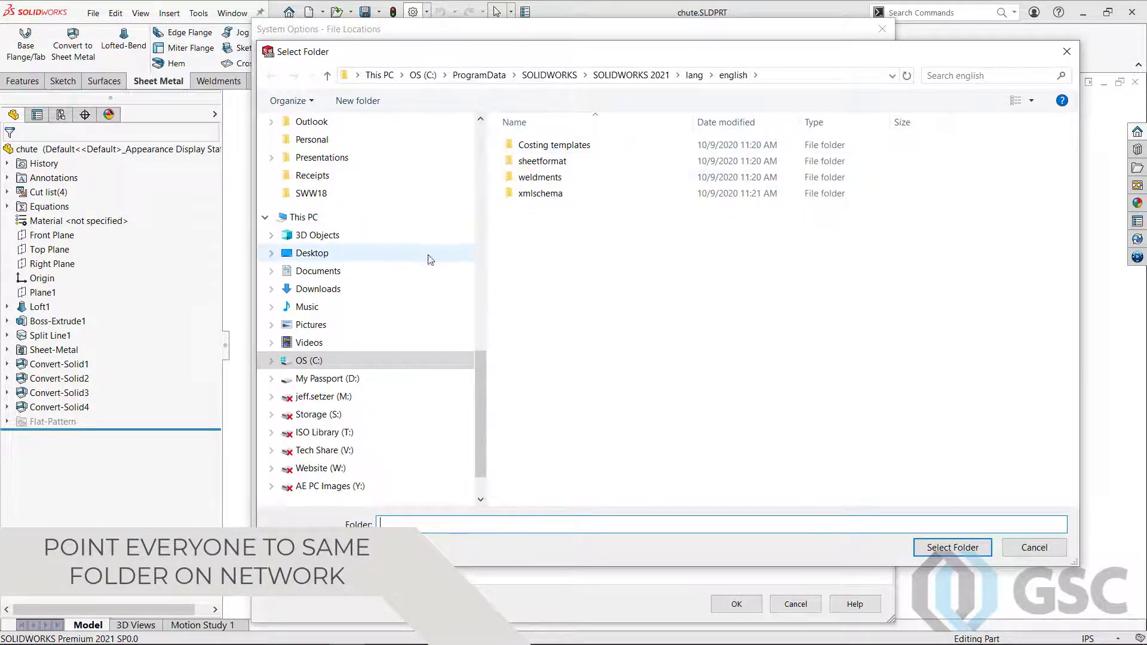
click(409, 273)
scroll(541, 359, down, 6)
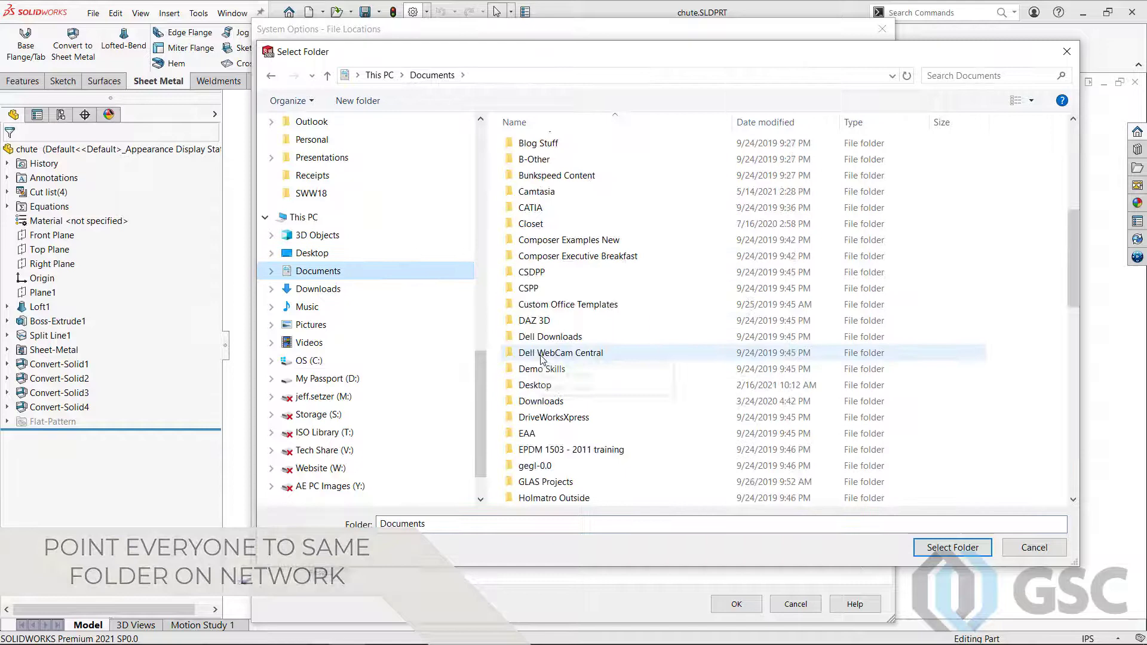
scroll(541, 359, down, 10)
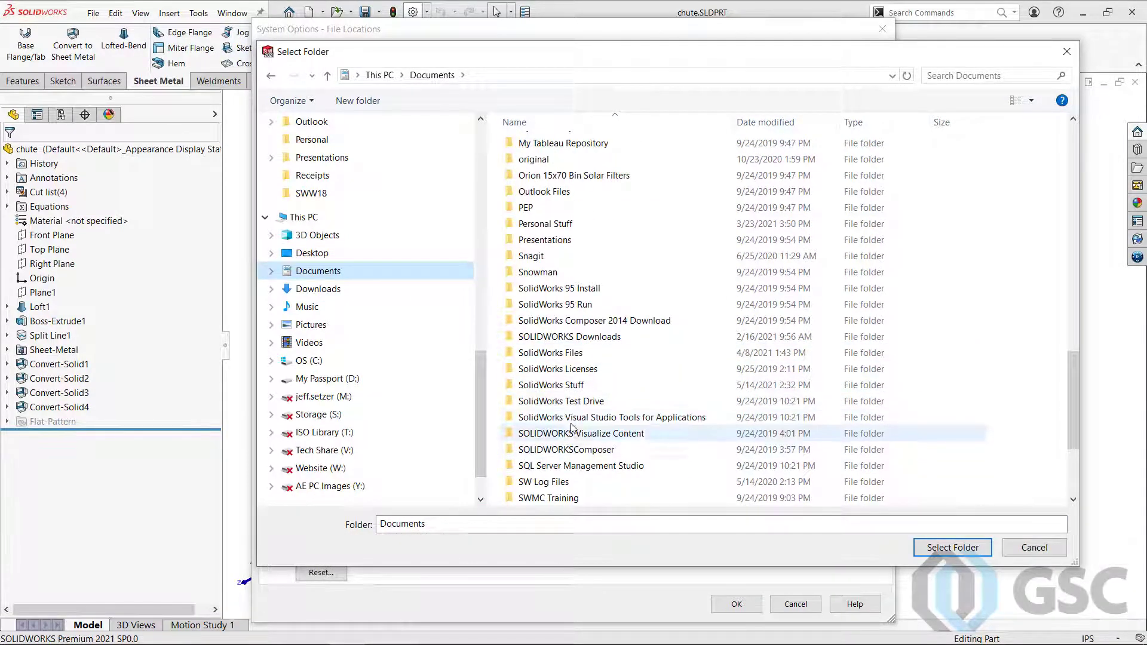
double_click(572, 386)
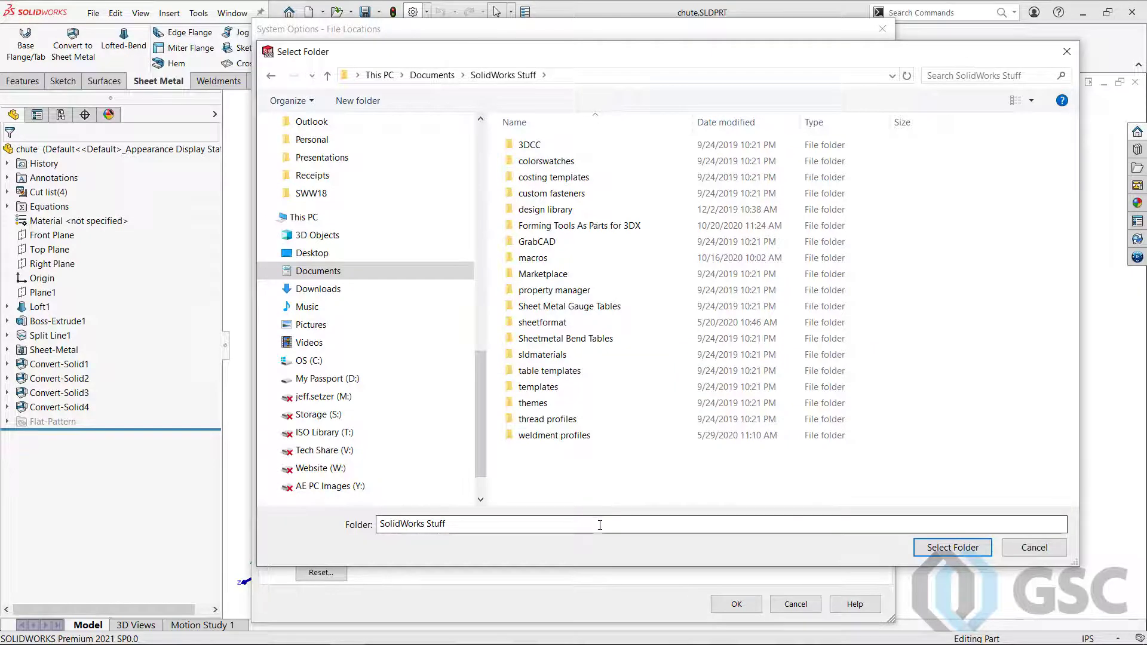
click(943, 552)
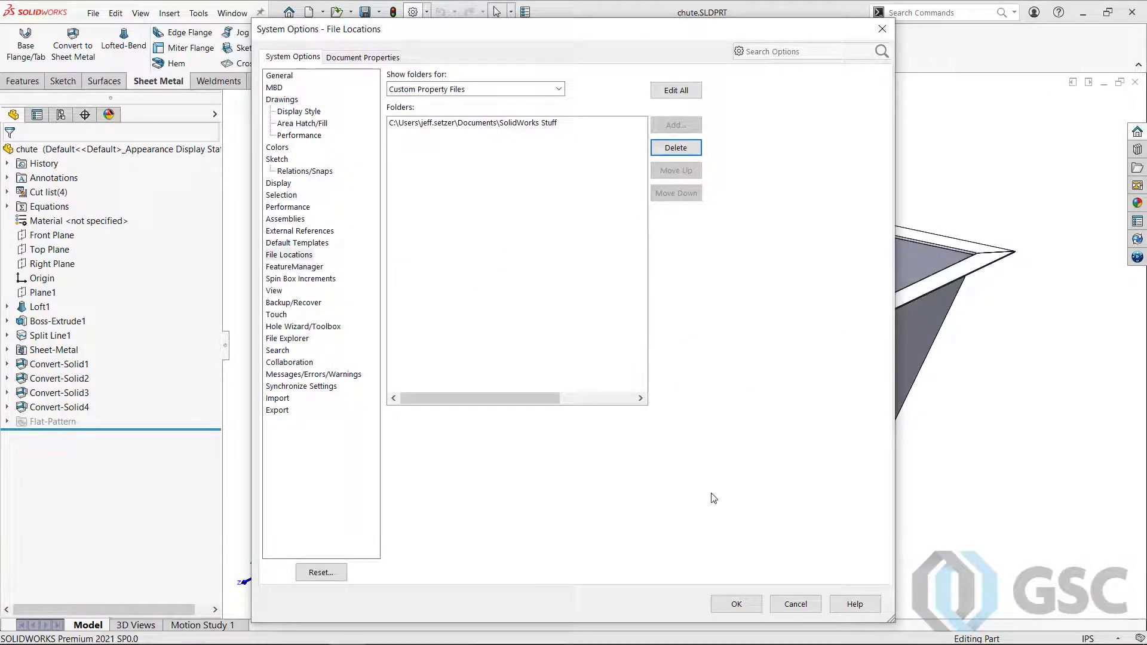
click(738, 602)
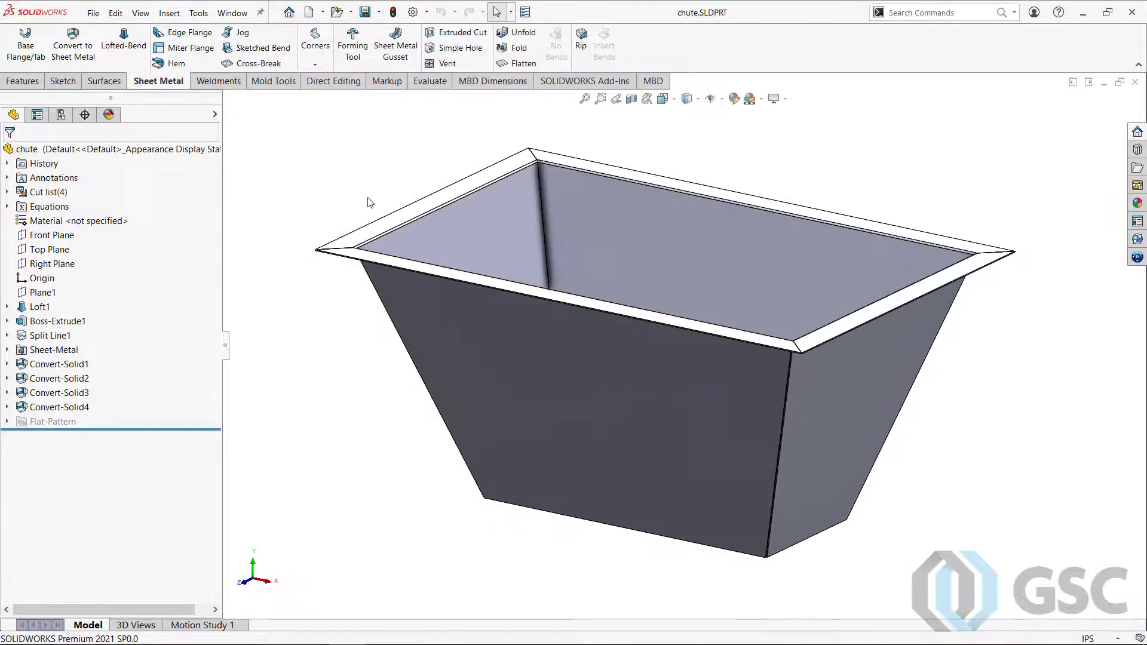
Reopen chute.SLDPRT's custom properties and review row 2's names from the edited properties.txt
click(526, 12)
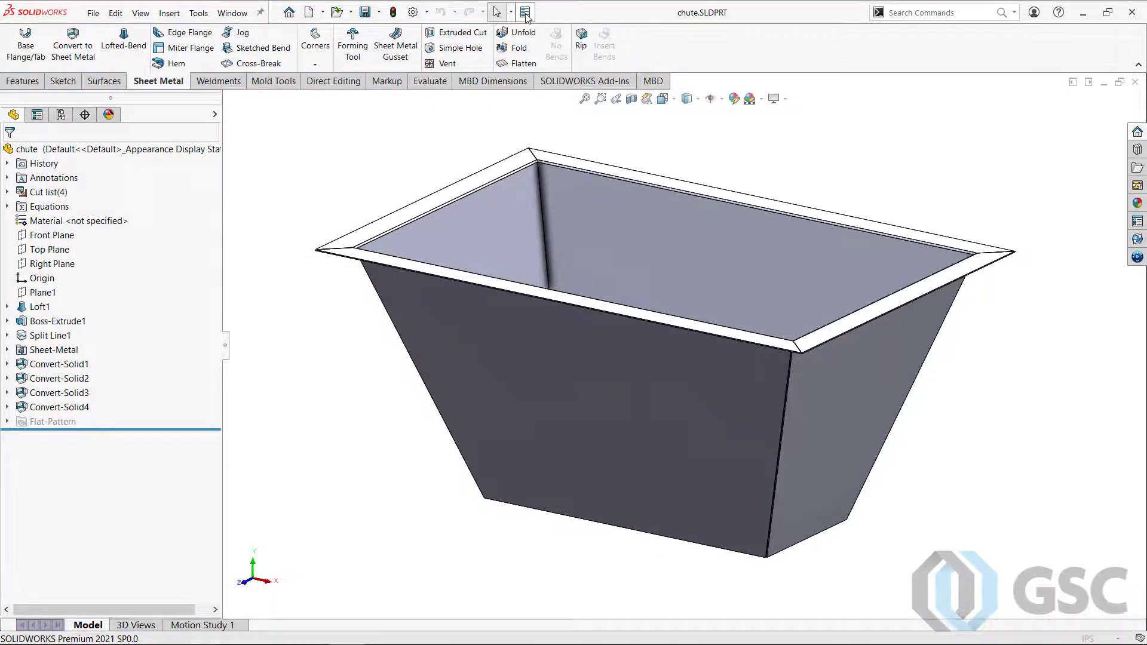
click(417, 221)
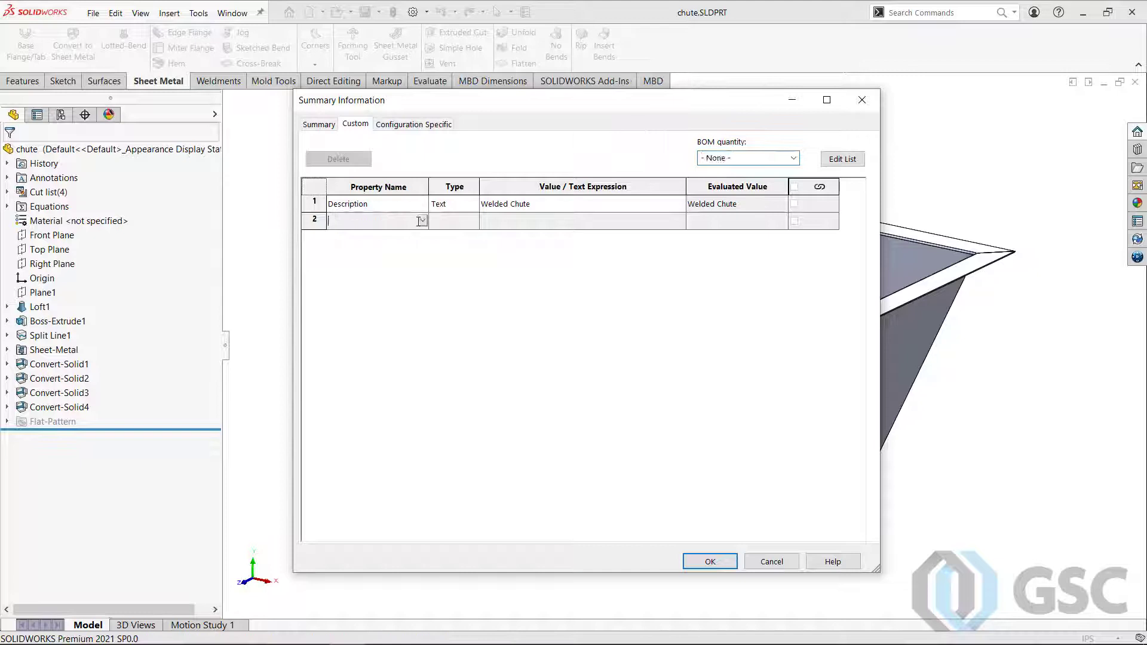
click(422, 221)
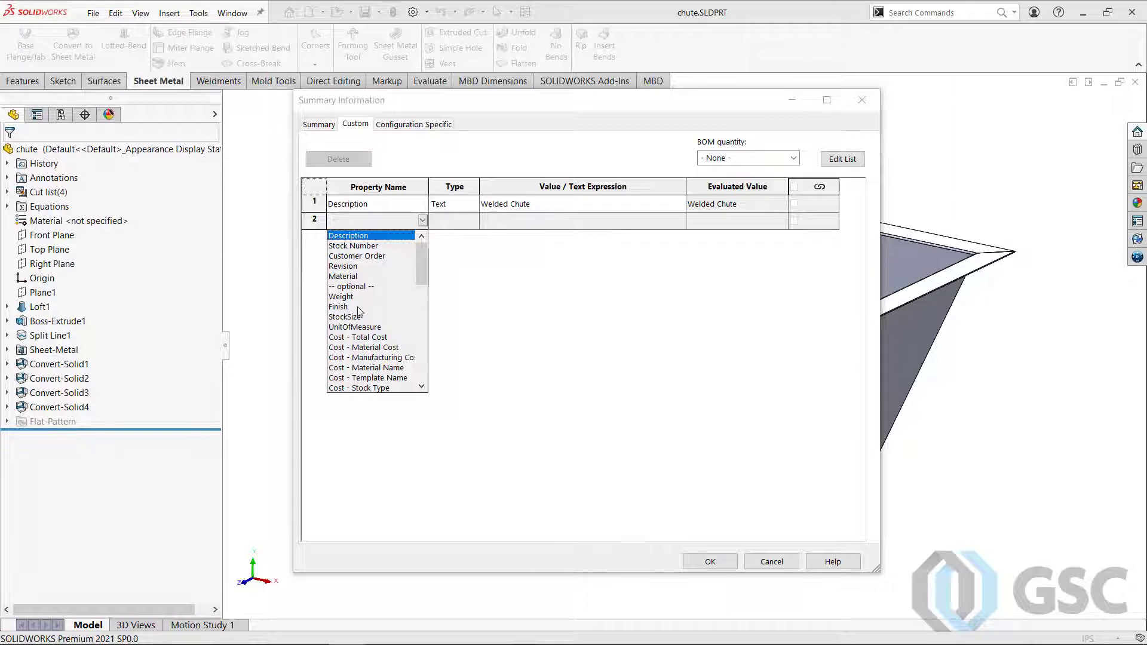
scroll(423, 275, down, 2)
scroll(423, 275, up, 2)
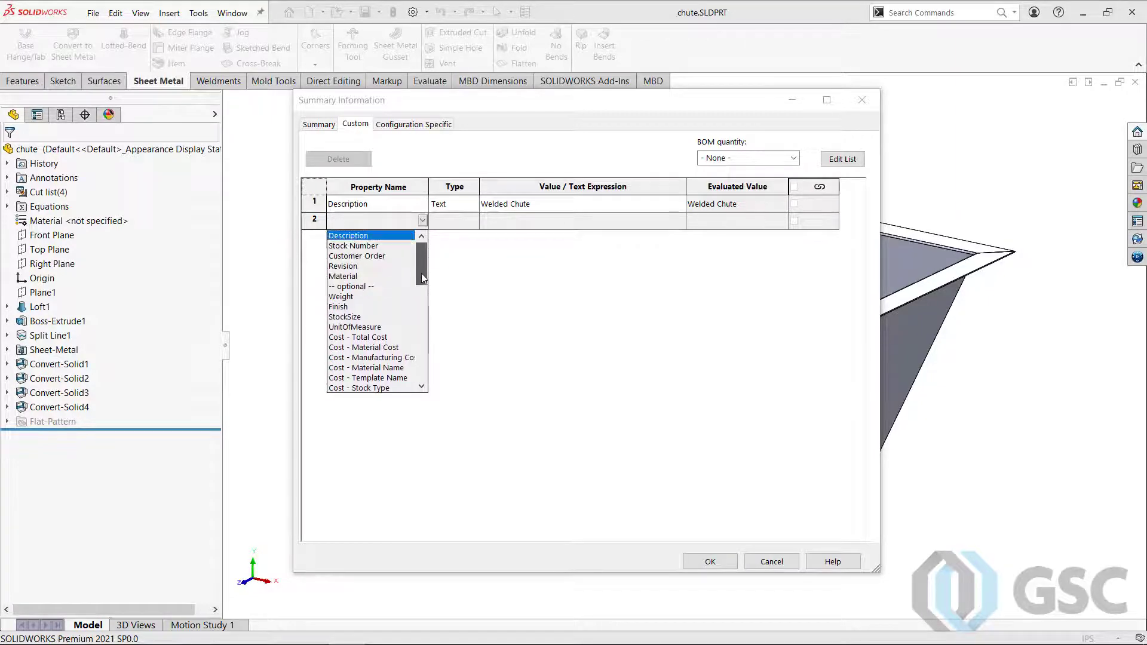
click(714, 562)
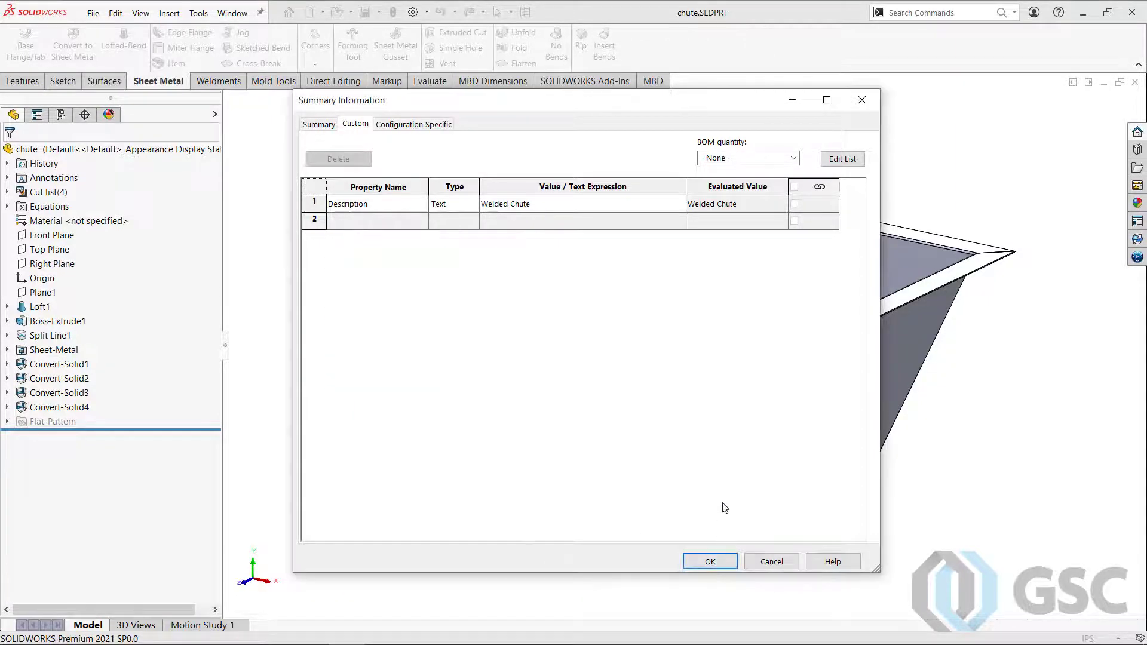